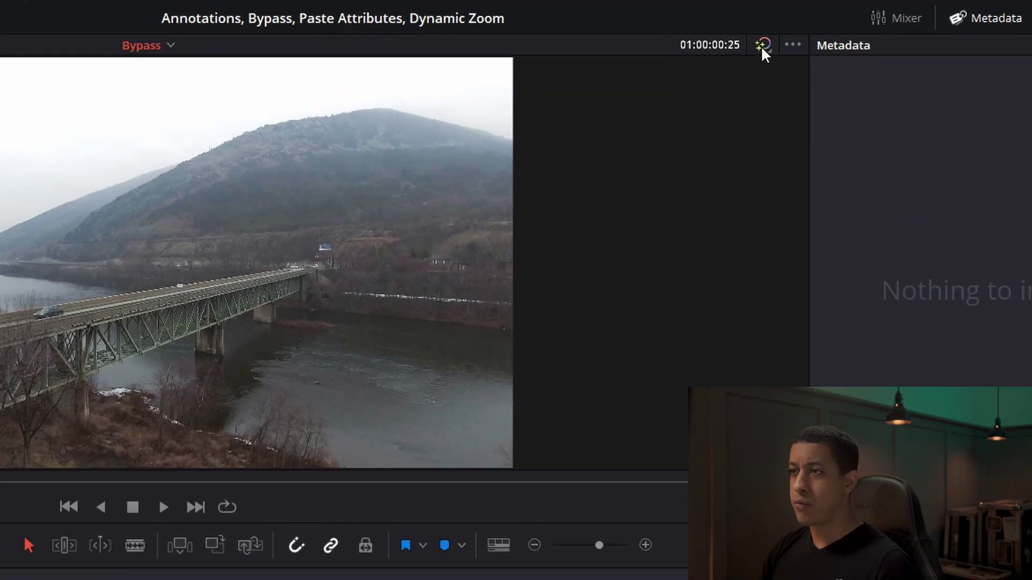
# Convert the second clip on V1 of the Bypass timeline into a new Fusion clip
pyautogui.click(778, 37)
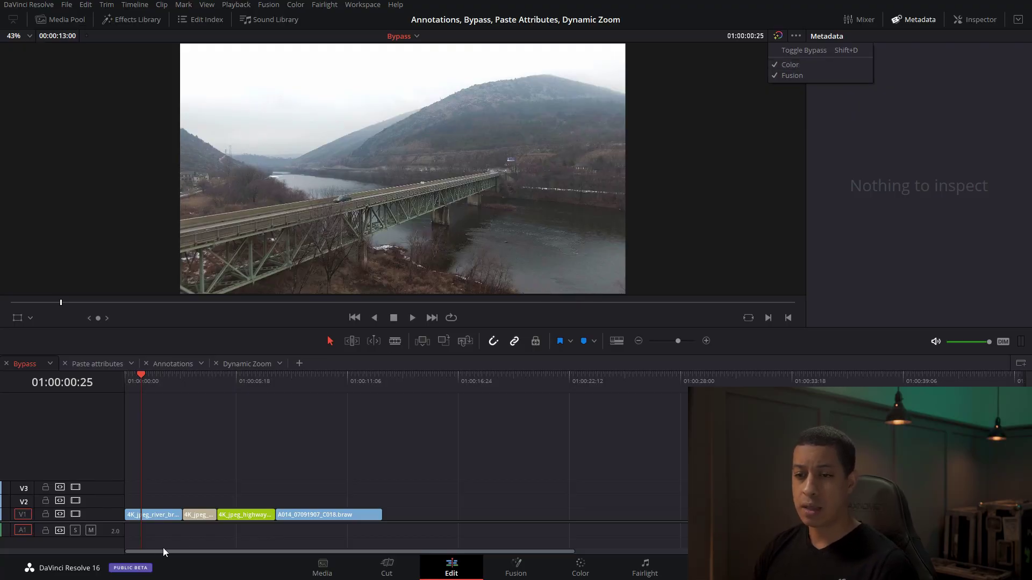
pyautogui.moveTo(171, 375); pyautogui.dragTo(184, 377)
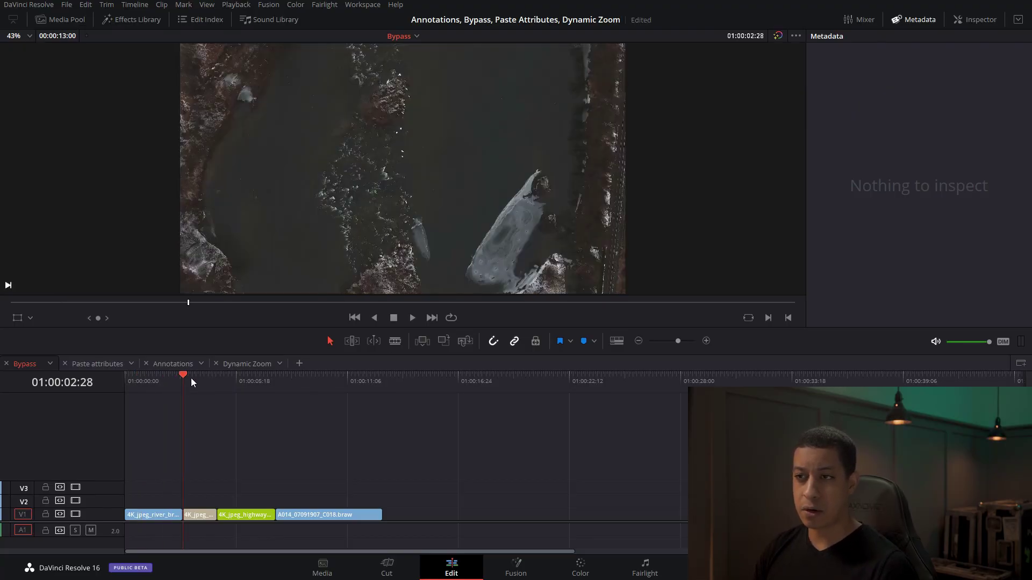
pyautogui.rightClick(195, 514)
pyautogui.click(250, 220)
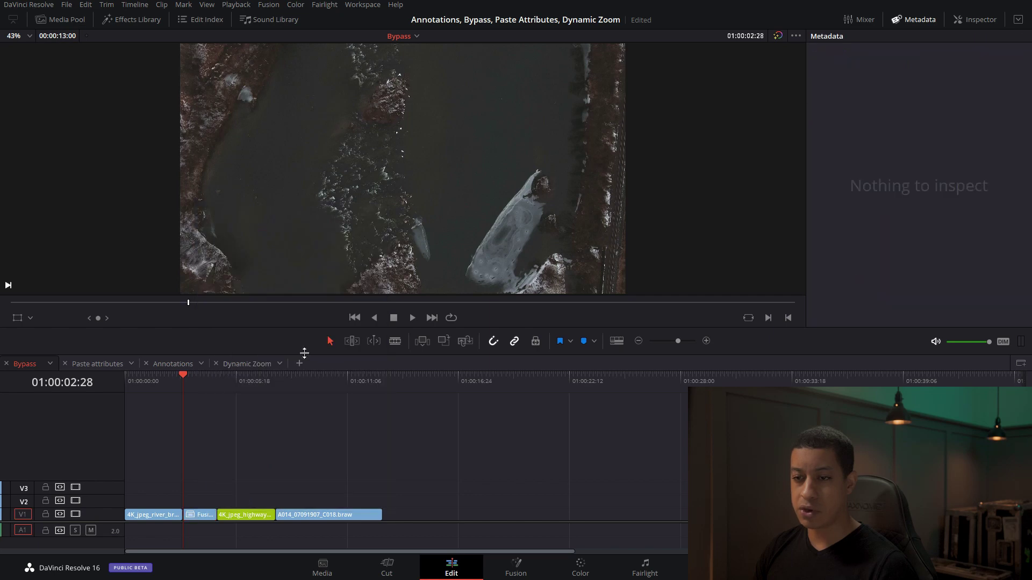
# On the Fusion page, insert the Lepton Slide 3 slideshow template between MediaIn1 and MediaOut1 and move MediaOut1 clear of the new nodes
pyautogui.click(511, 572)
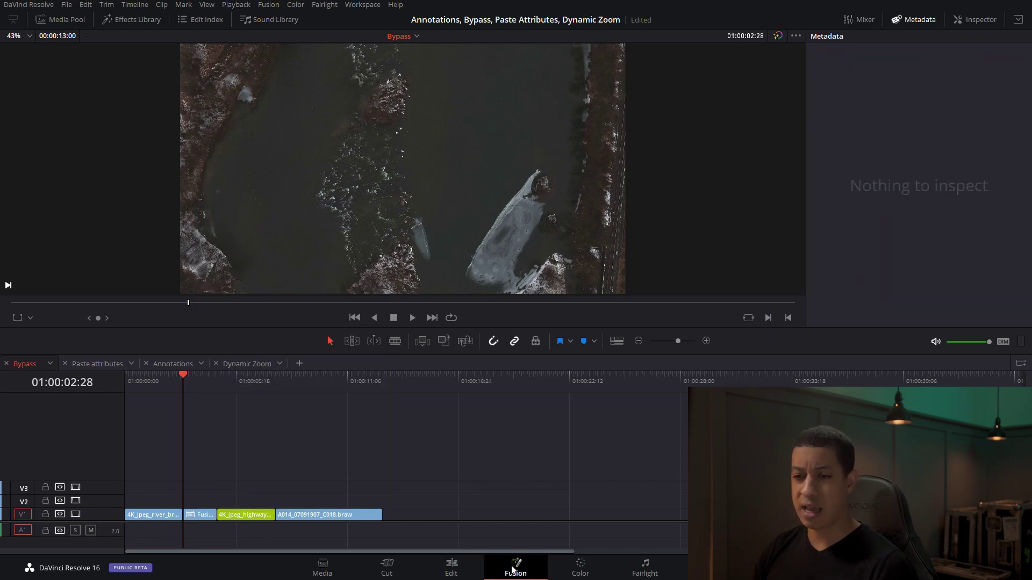
pyautogui.click(7, 72)
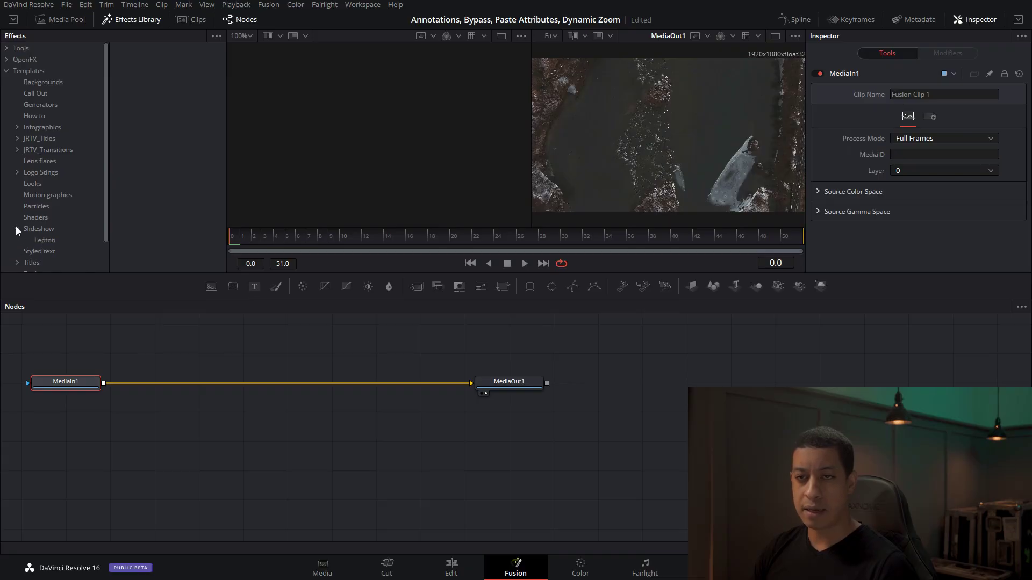
pyautogui.click(44, 240)
pyautogui.moveTo(162, 102); pyautogui.dragTo(347, 365)
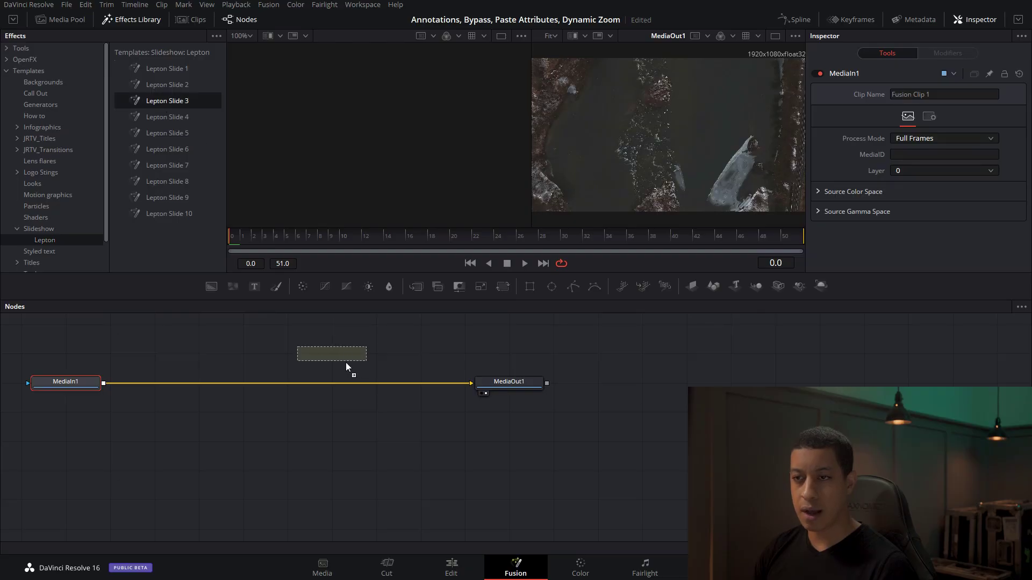
pyautogui.moveTo(375, 398); pyautogui.dragTo(376, 398)
pyautogui.moveTo(469, 383); pyautogui.dragTo(553, 411)
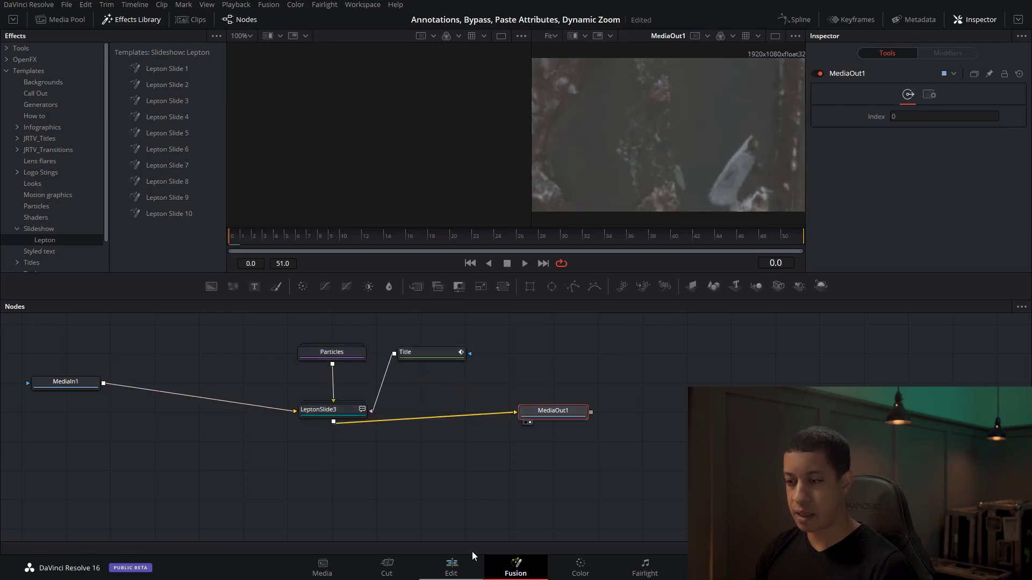
# Preview the Lepton slide effect at frame 33 of the Fusion composition
pyautogui.moveTo(388, 236); pyautogui.dragTo(597, 240)
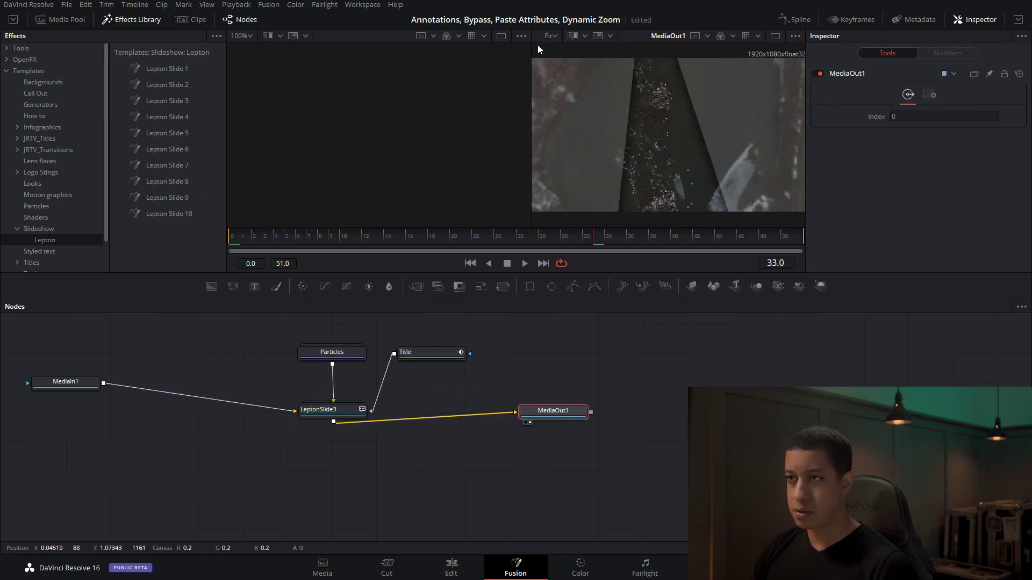
pyautogui.click(556, 39)
pyautogui.click(702, 156)
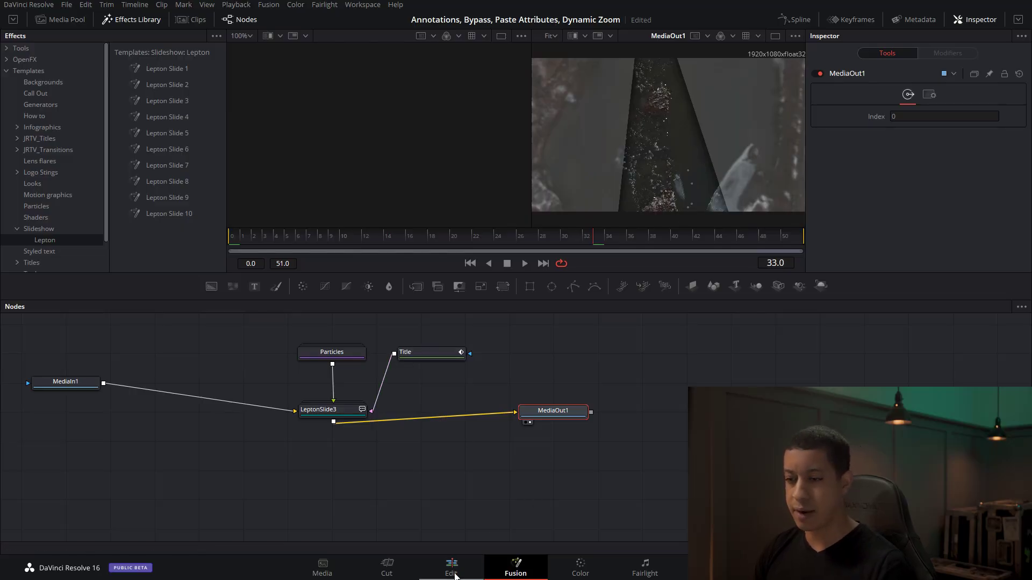
# Return to the Edit page and play the timeline from the bridge clip into the Fusion clip
pyautogui.click(469, 571)
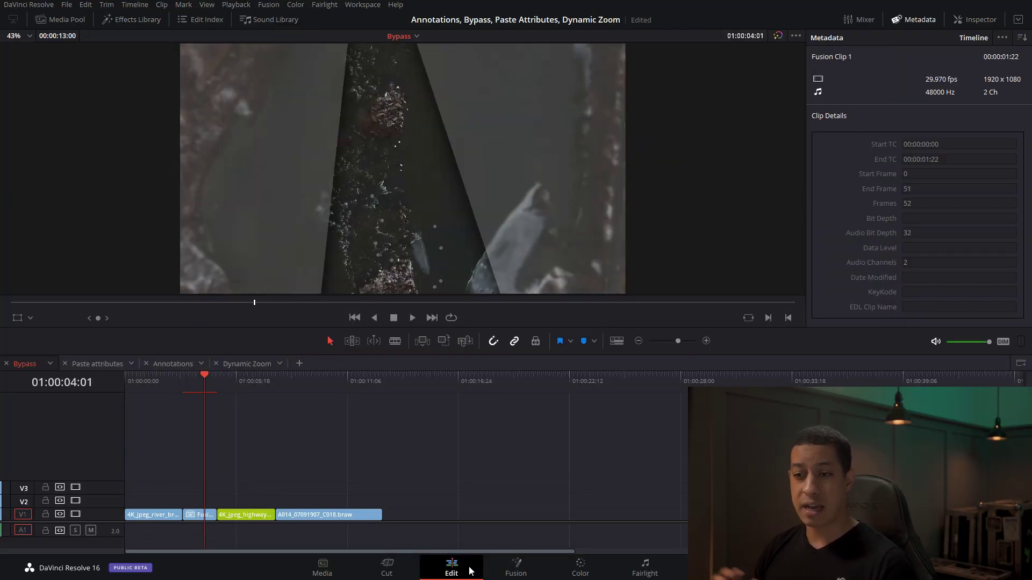
pyautogui.moveTo(191, 385); pyautogui.dragTo(157, 388)
pyautogui.press('space')
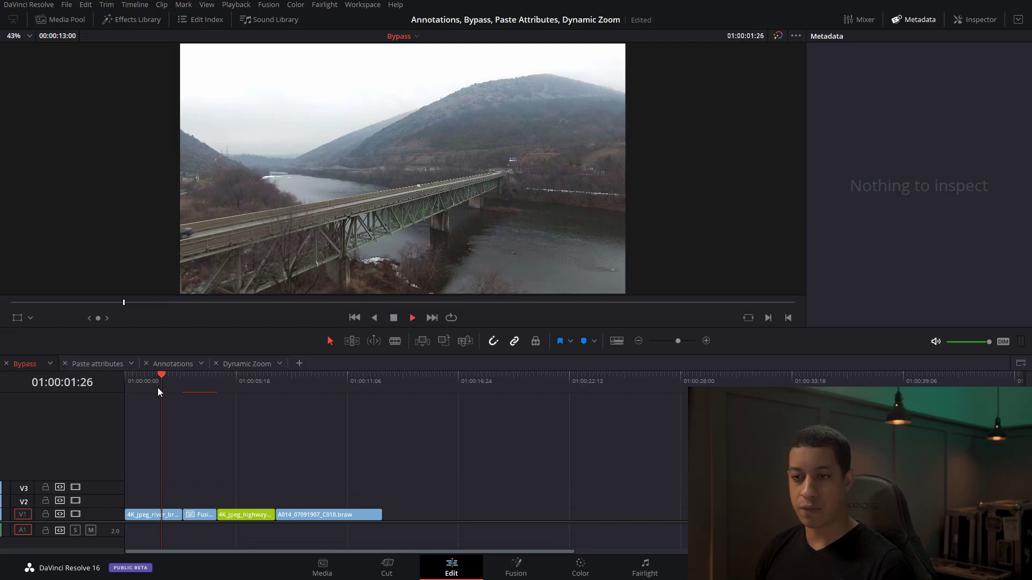
pyautogui.press('space')
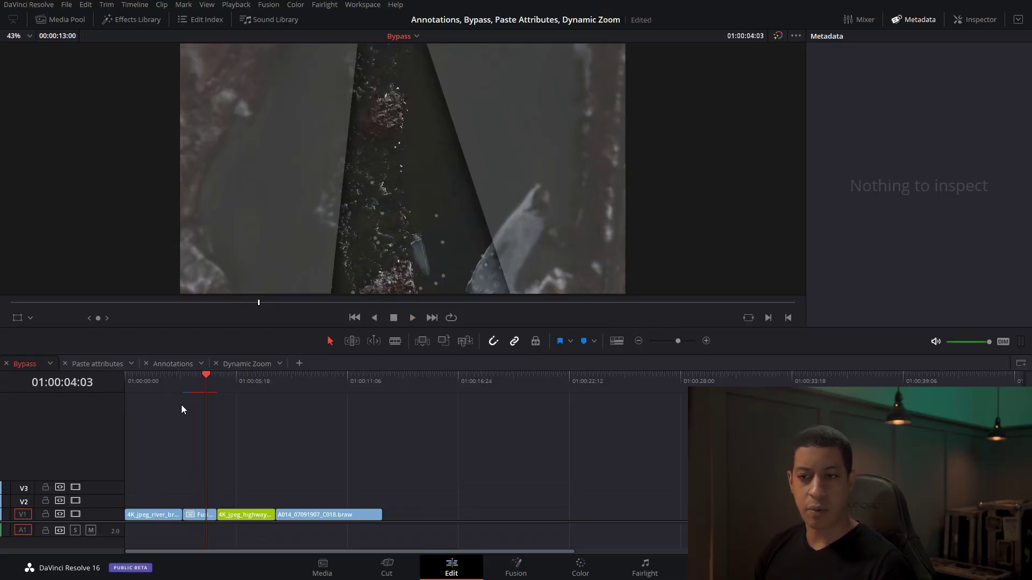
# Play the timeline with colour and Fusion effects bypassed, and turn the bypass off to play the start of the boxing clip
pyautogui.moveTo(181, 385); pyautogui.dragTo(166, 384)
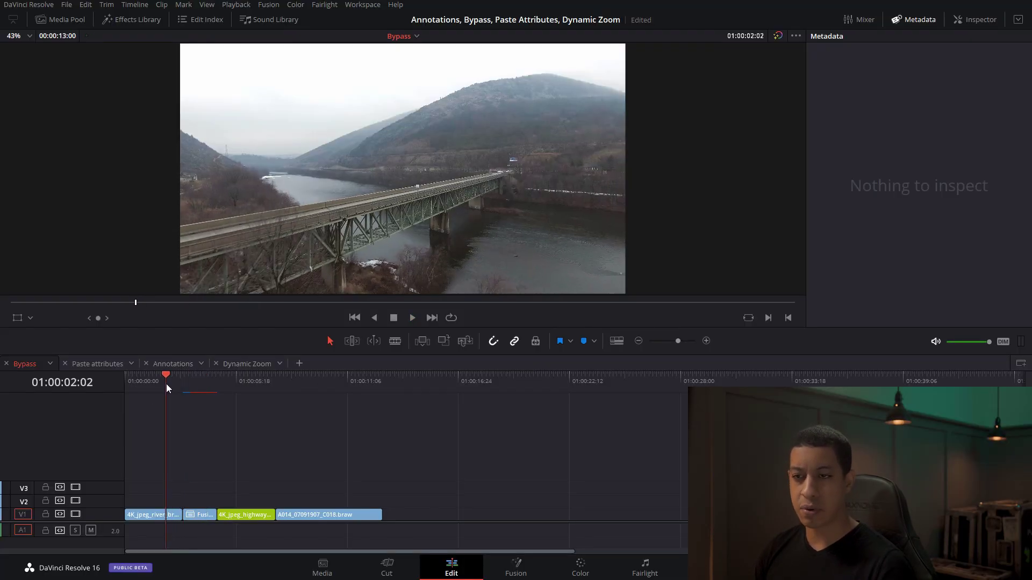
pyautogui.press('space')
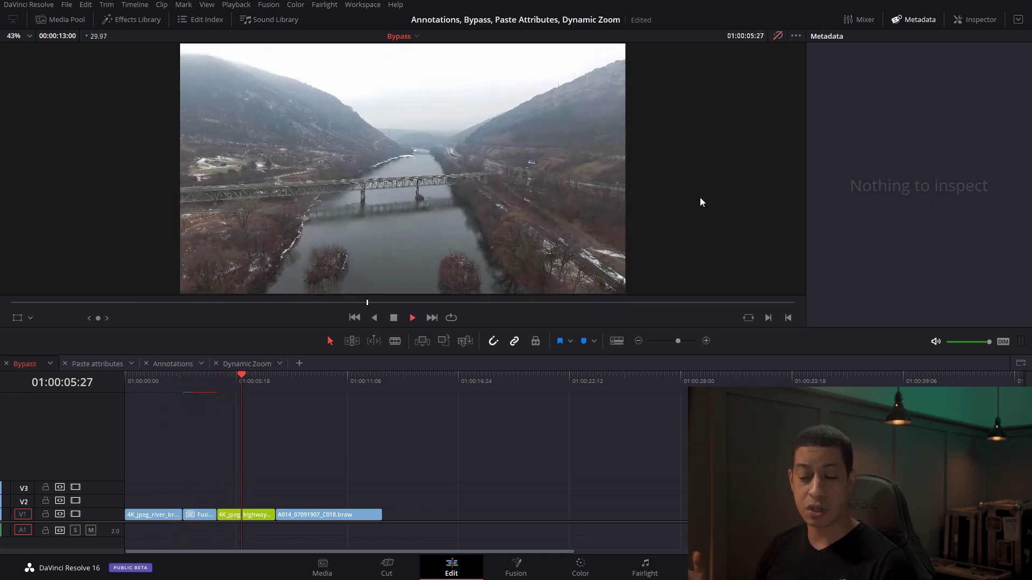
pyautogui.press('space')
pyautogui.click(777, 36)
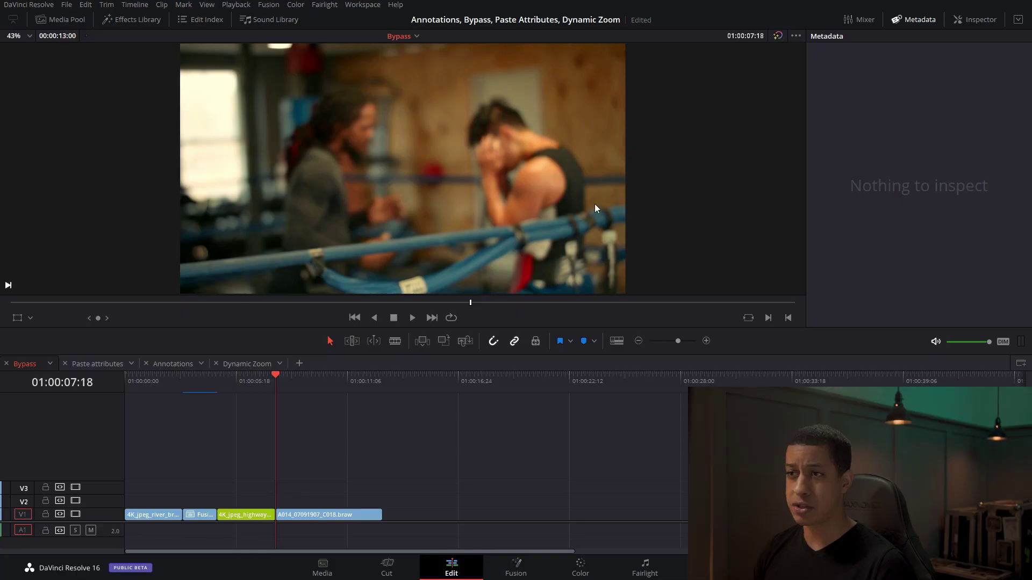
pyautogui.press('space')
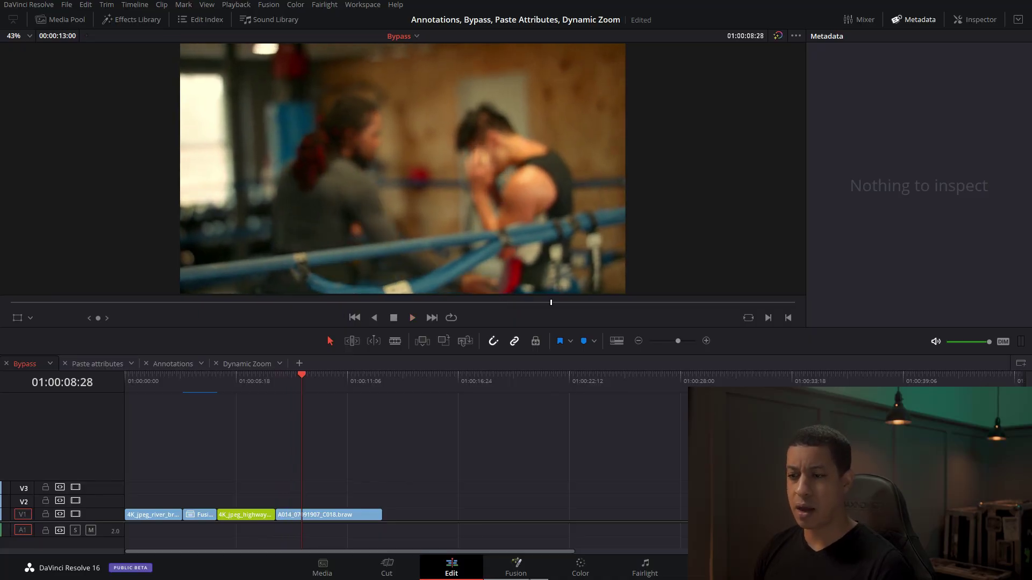
# Append a node to the boxing clip's grade on the Color page and copy the node from the Grain still in My Tools onto it
pyautogui.click(580, 570)
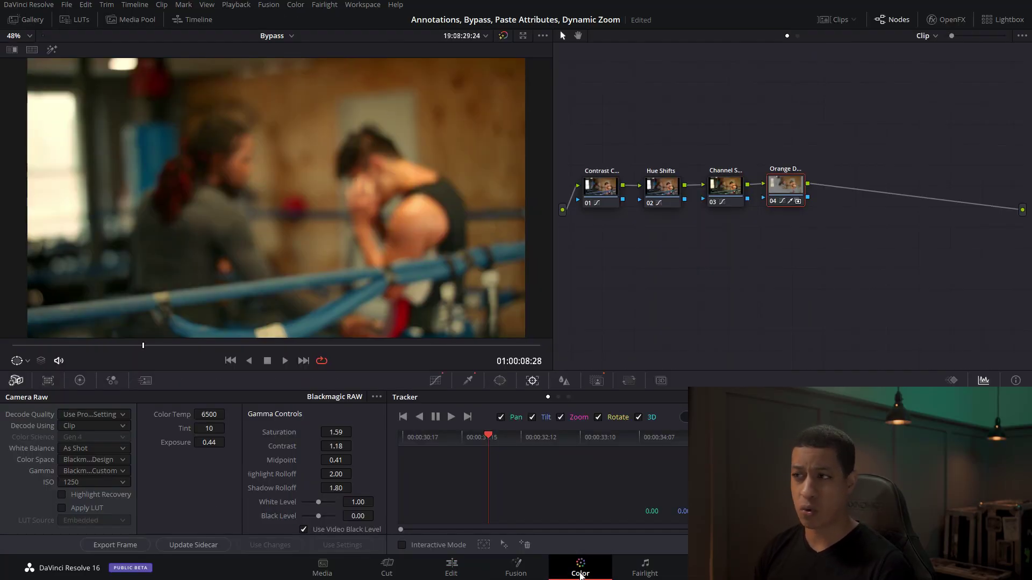
pyautogui.click(25, 20)
pyautogui.click(32, 83)
pyautogui.hotkey('alt', 's')
pyautogui.rightClick(217, 78)
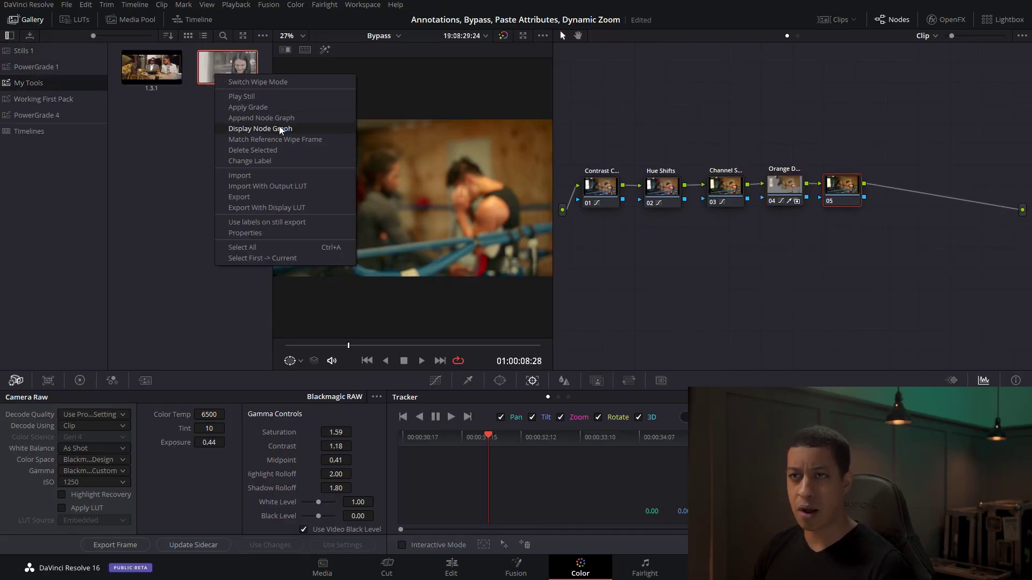
pyautogui.click(295, 132)
pyautogui.moveTo(403, 282); pyautogui.dragTo(841, 188)
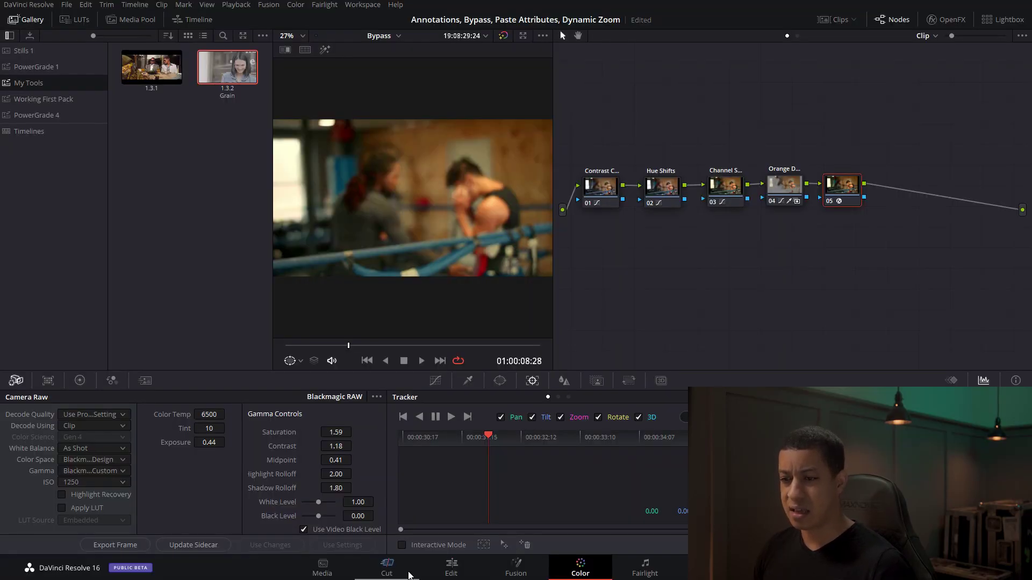
# Play the boxing clip on the Edit page and compare it with the bypass on and off
pyautogui.click(451, 570)
pyautogui.click(285, 376)
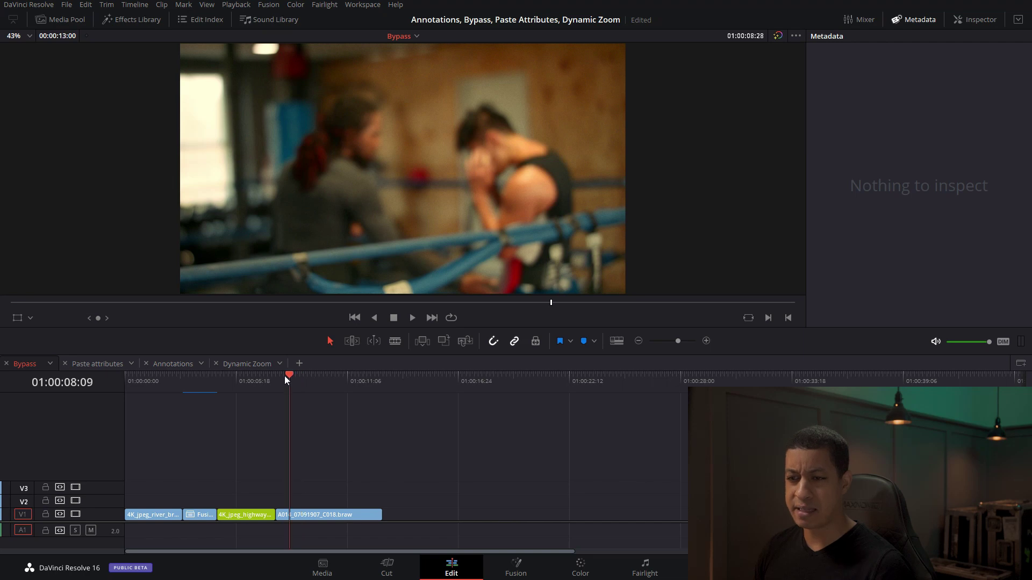
pyautogui.click(273, 379)
pyautogui.press('space')
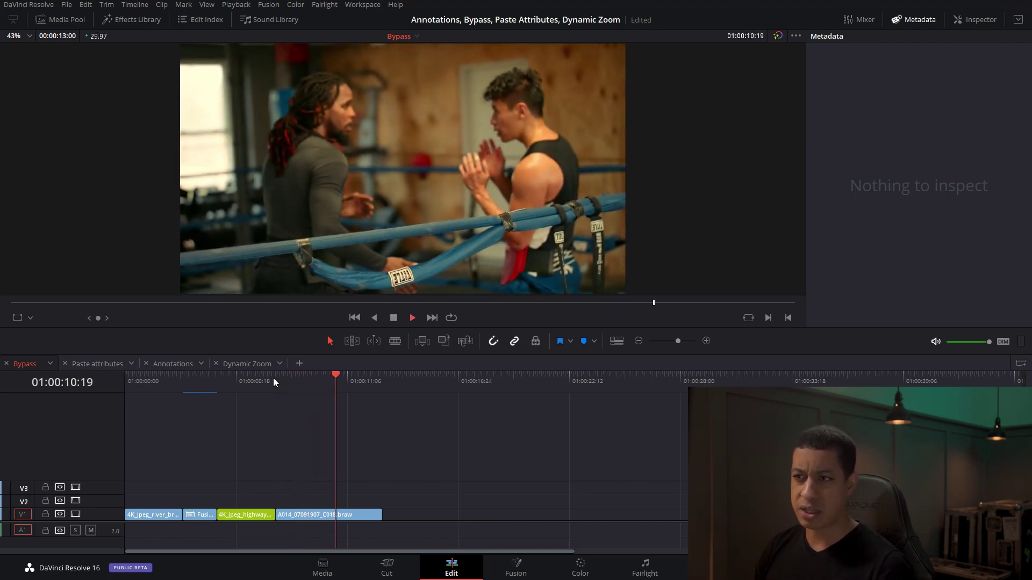
pyautogui.press('space')
pyautogui.click(778, 35)
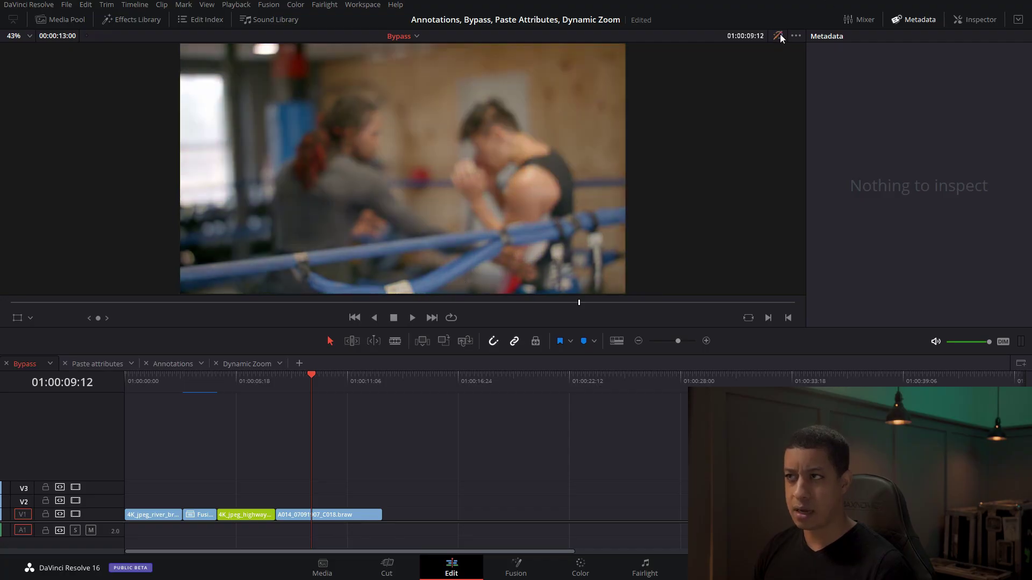
pyautogui.click(779, 34)
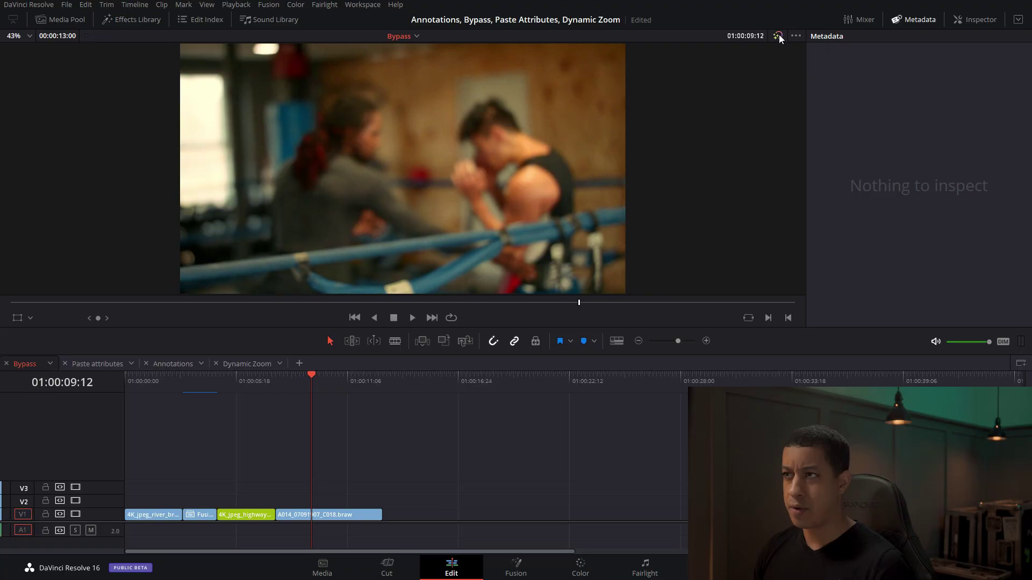
# Exclude Fusion from the bypass options, enable the bypass for Color only, and check it on the Fusion clip
pyautogui.rightClick(779, 34)
pyautogui.click(817, 76)
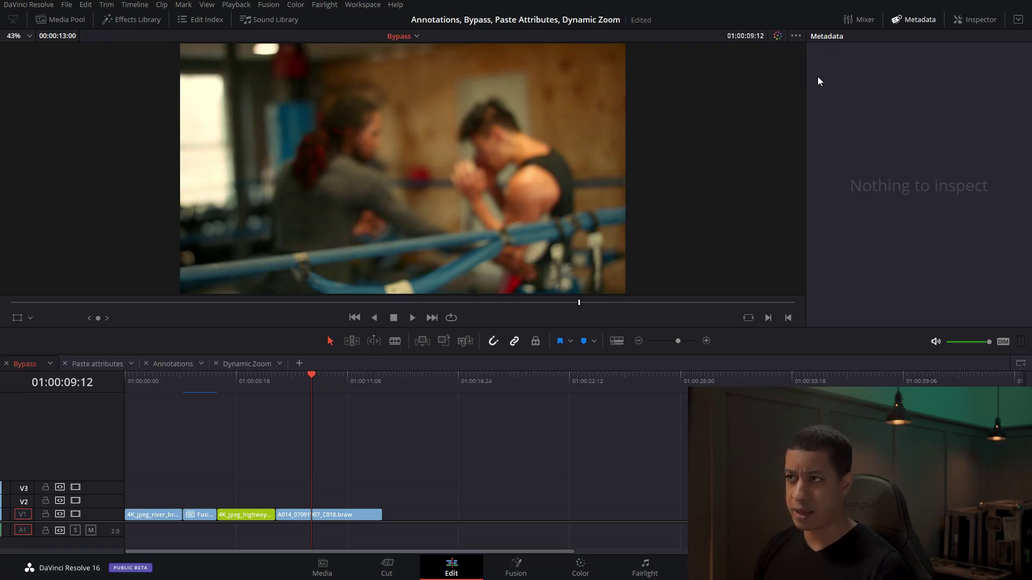
pyautogui.rightClick(779, 35)
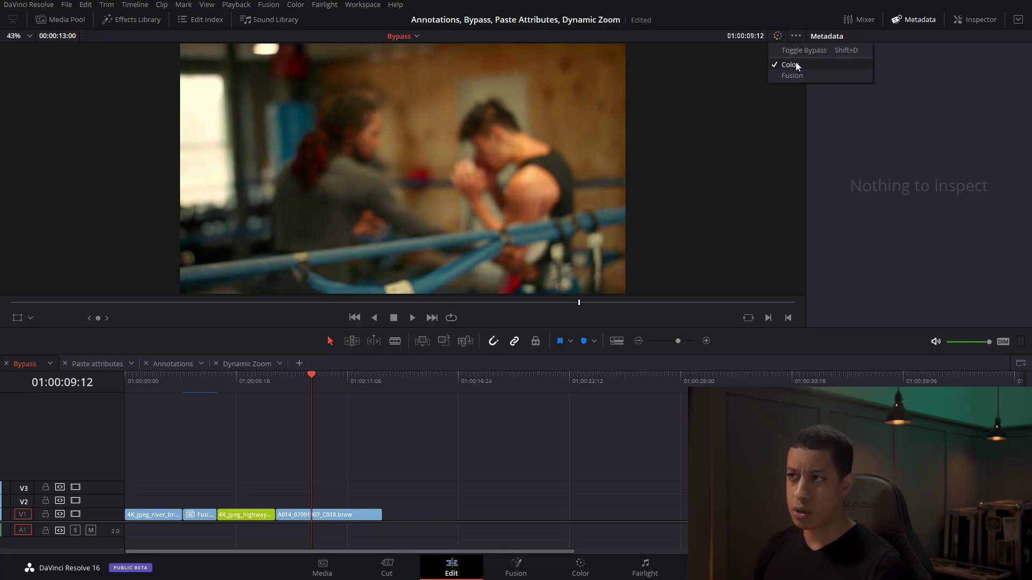
pyautogui.click(779, 34)
pyautogui.moveTo(290, 380); pyautogui.dragTo(202, 382)
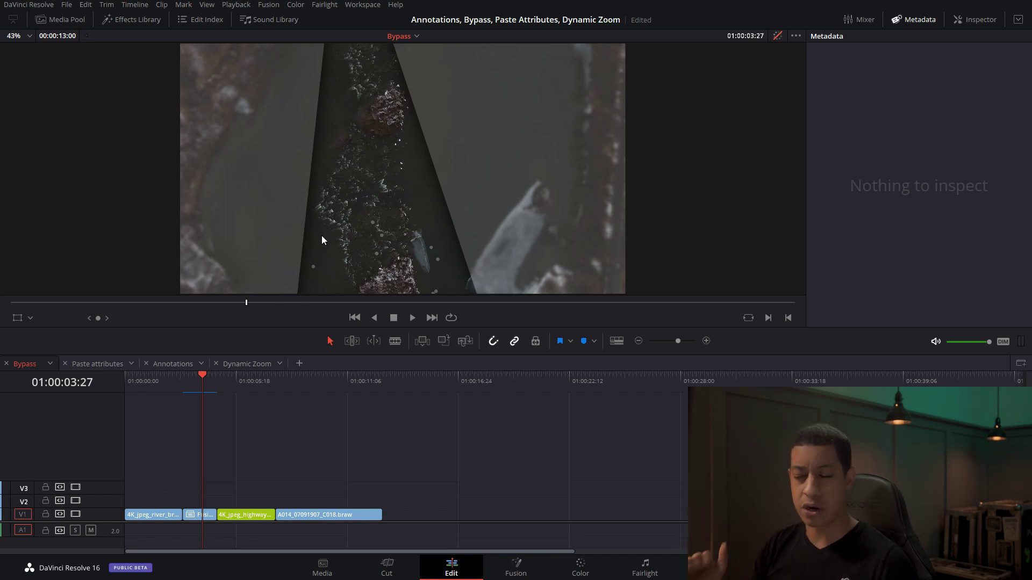
pyautogui.press('Left')
# In the Paste attributes timeline, scale C0003.MP4 down to about 0.27 zoom and place it in the lower-right corner of the video frame
pyautogui.click(104, 363)
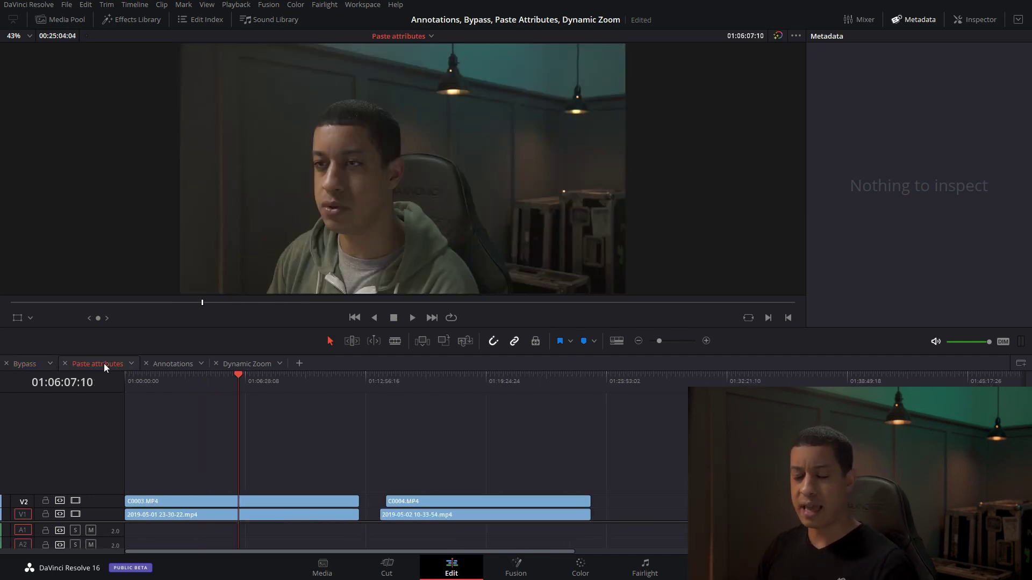
pyautogui.click(287, 502)
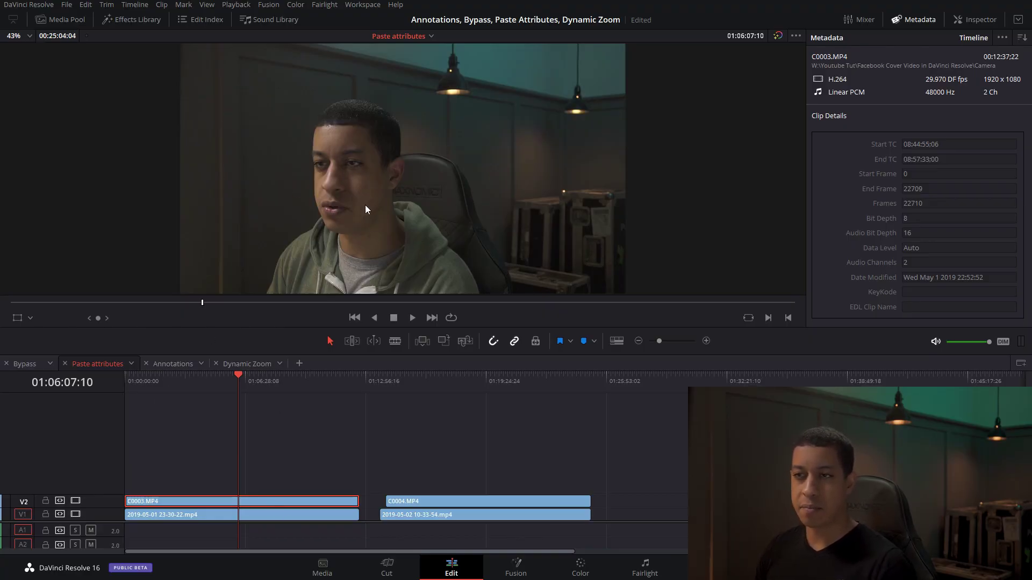
pyautogui.moveTo(624, 45); pyautogui.dragTo(463, 135)
pyautogui.moveTo(409, 178); pyautogui.dragTo(570, 266)
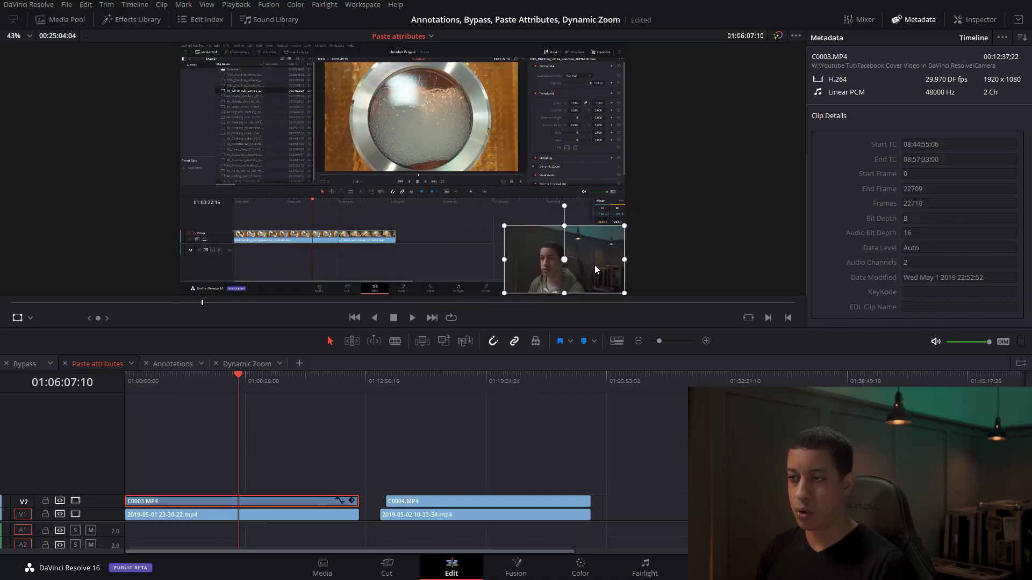
pyautogui.click(360, 407)
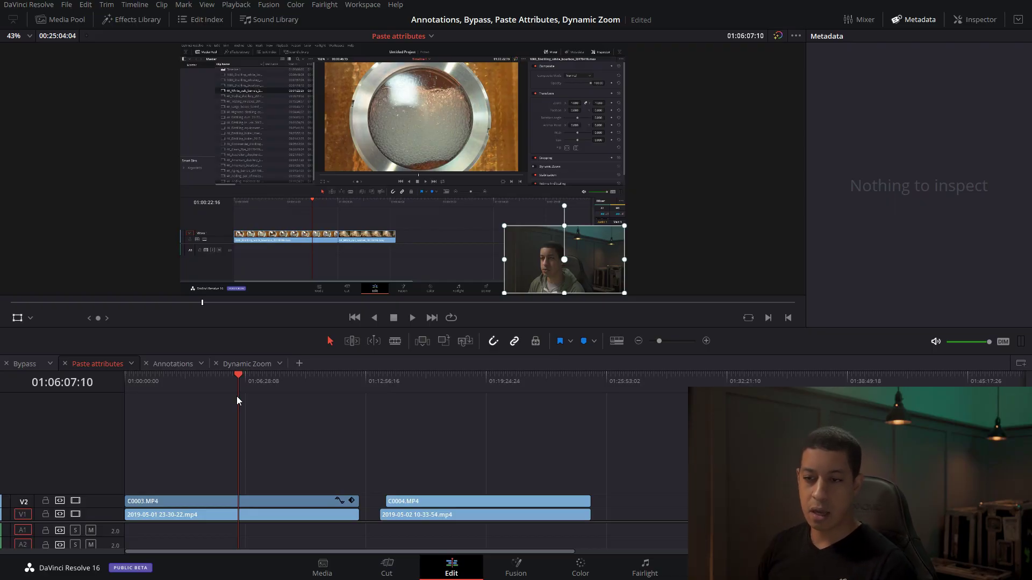
# Split C0004.MP4 and the screen recording beneath it at two points, making three pieces on each track
pyautogui.moveTo(386, 388); pyautogui.dragTo(408, 387)
pyautogui.hotkey('ctrl', 'b')
pyautogui.click(503, 388)
pyautogui.hotkey('ctrl', 'b')
# Scale down the first C0004.MP4 piece and move it toward the lower-right corner of the video frame
pyautogui.click(414, 502)
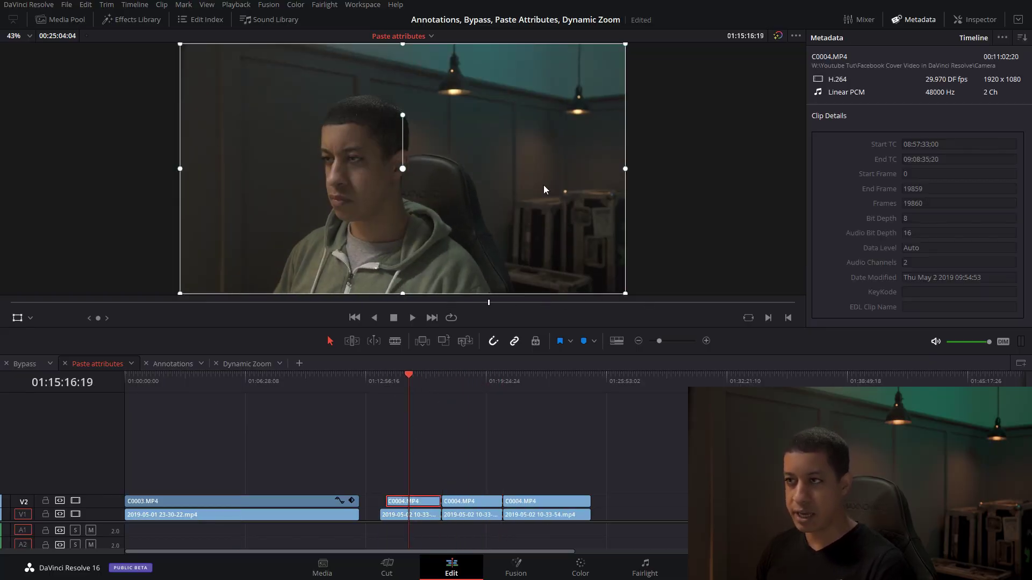
pyautogui.moveTo(625, 43); pyautogui.dragTo(512, 110)
pyautogui.moveTo(408, 172); pyautogui.dragTo(521, 235)
# Select the scaled C0003.MP4 clip, followed by the two C0004.MP4 pieces on V2 that are not yet resized
pyautogui.click(444, 392)
pyautogui.moveTo(453, 389); pyautogui.dragTo(311, 408)
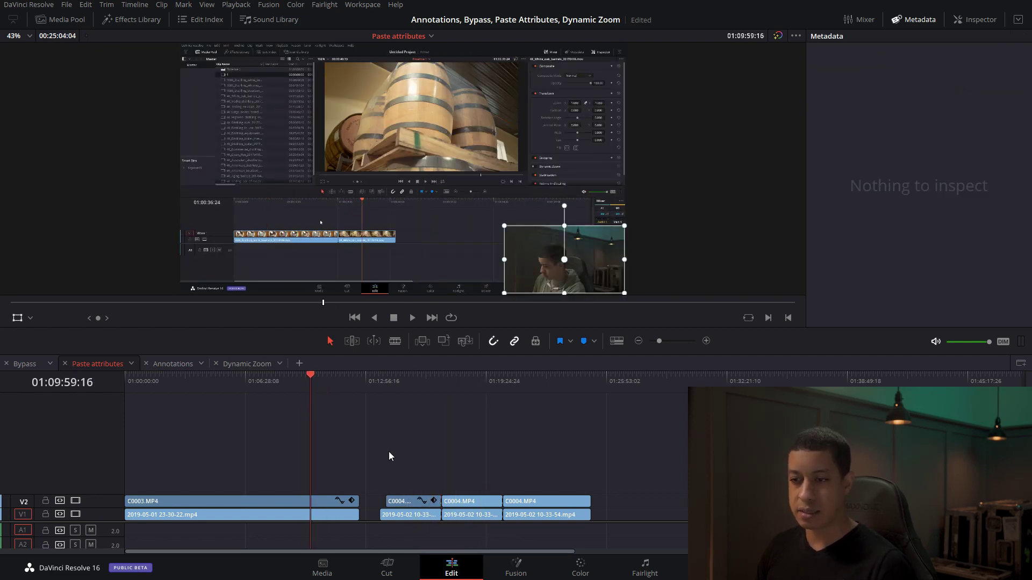
pyautogui.click(230, 501)
pyautogui.moveTo(617, 471); pyautogui.dragTo(489, 508)
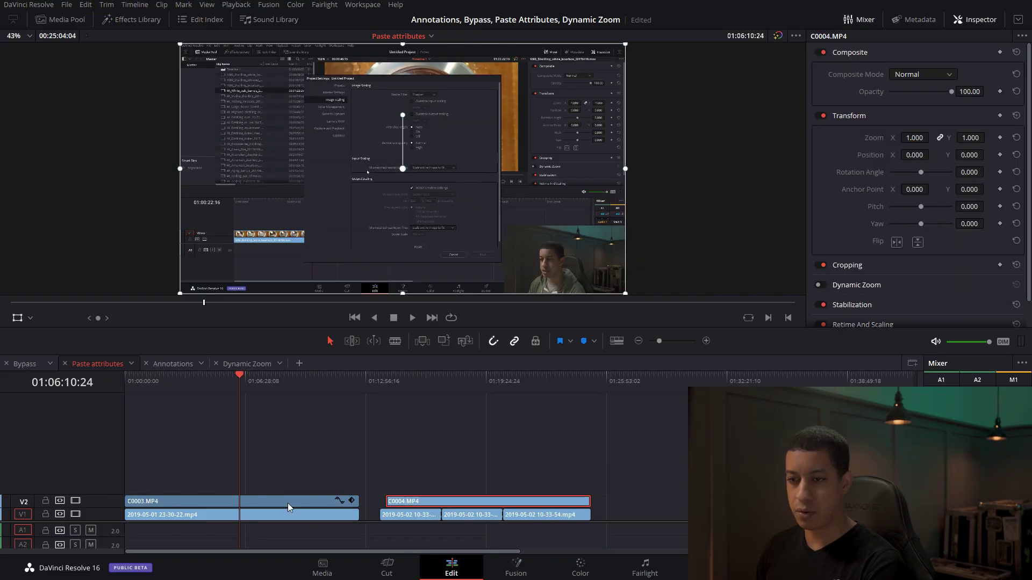
# Copy the scaled C0003.MP4 clip and paste its Position, Zoom, Scale X and Scale Y attributes onto C0004.MP4
pyautogui.hotkey('ctrl', 'v')
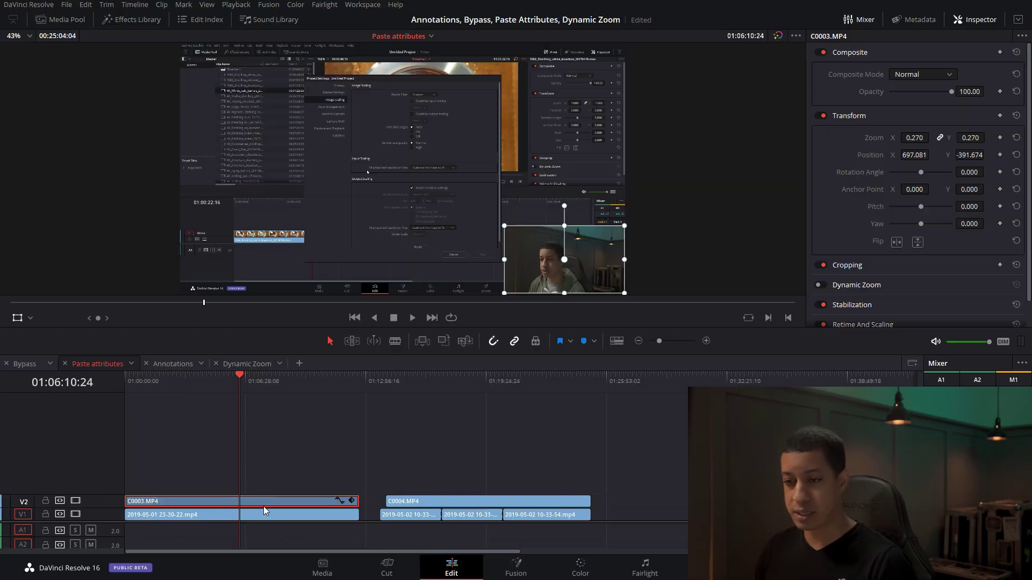
pyautogui.moveTo(288, 383); pyautogui.dragTo(442, 385)
pyautogui.click(493, 507)
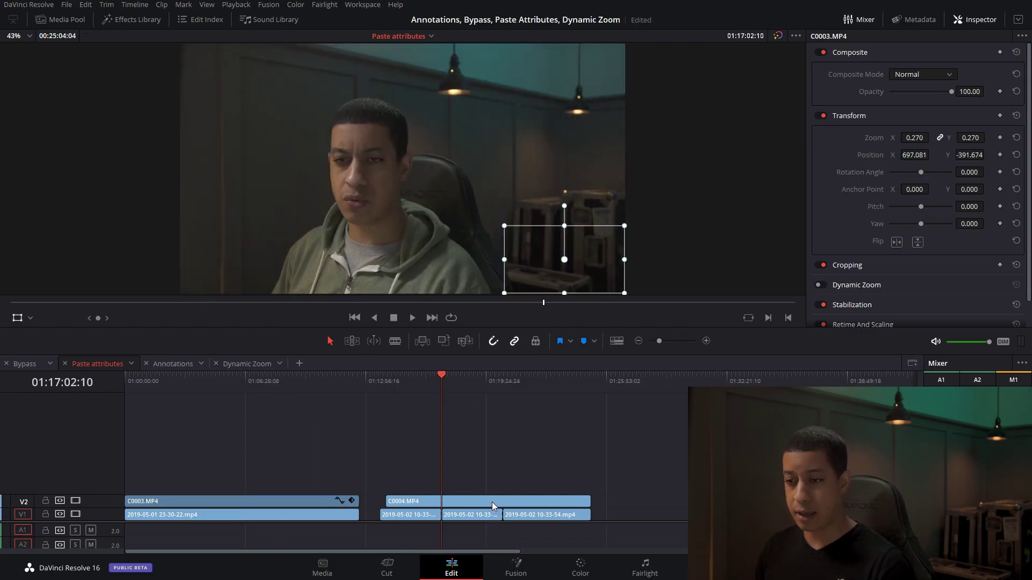
pyautogui.click(491, 502)
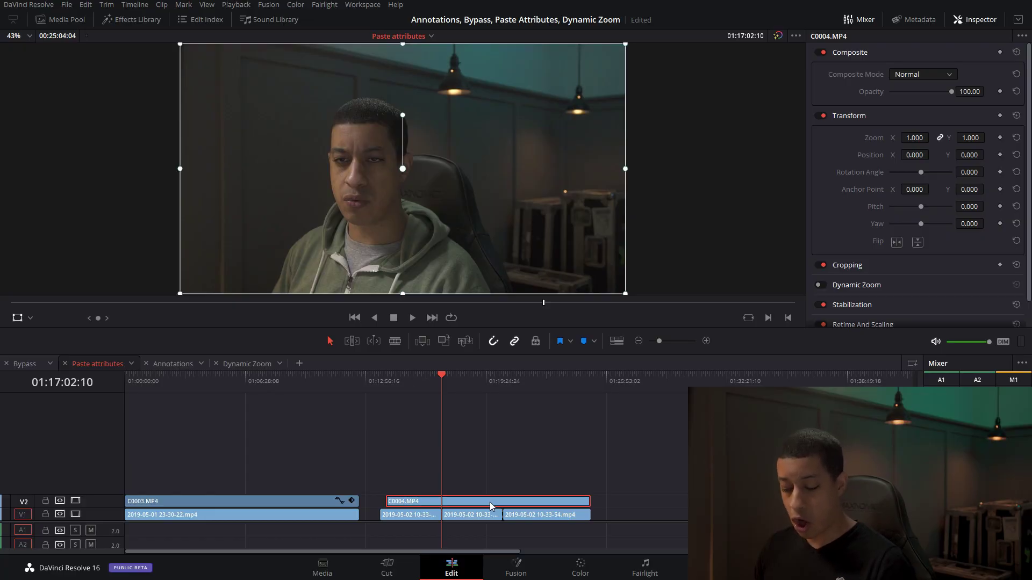
pyautogui.hotkey('alt', 'v')
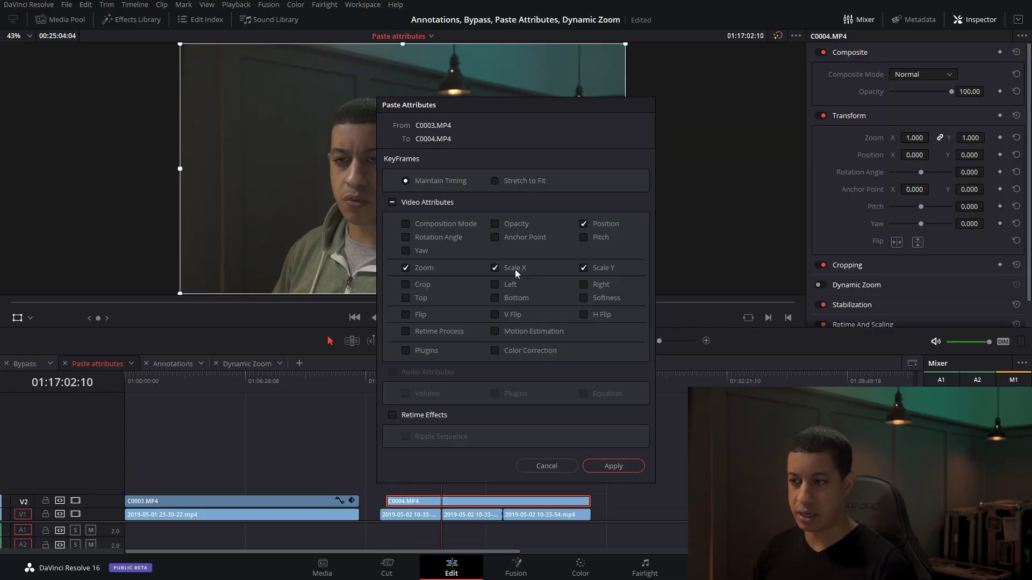
pyautogui.click(605, 466)
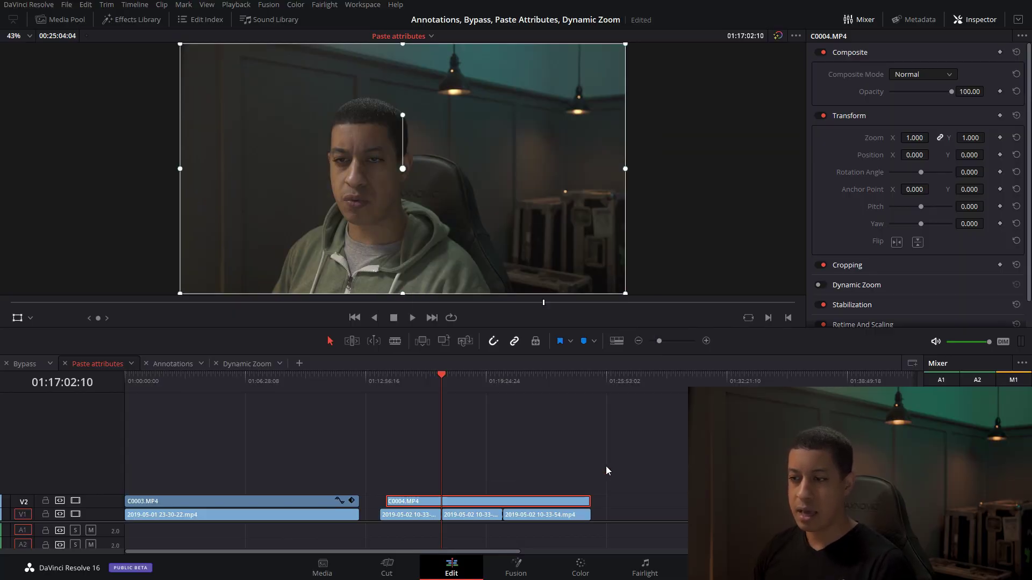
# Trim the end of C0003.MP4 and the start of C0004.MP4 with the recordings beneath, and close the gap between them
pyautogui.moveTo(295, 379); pyautogui.dragTo(323, 393)
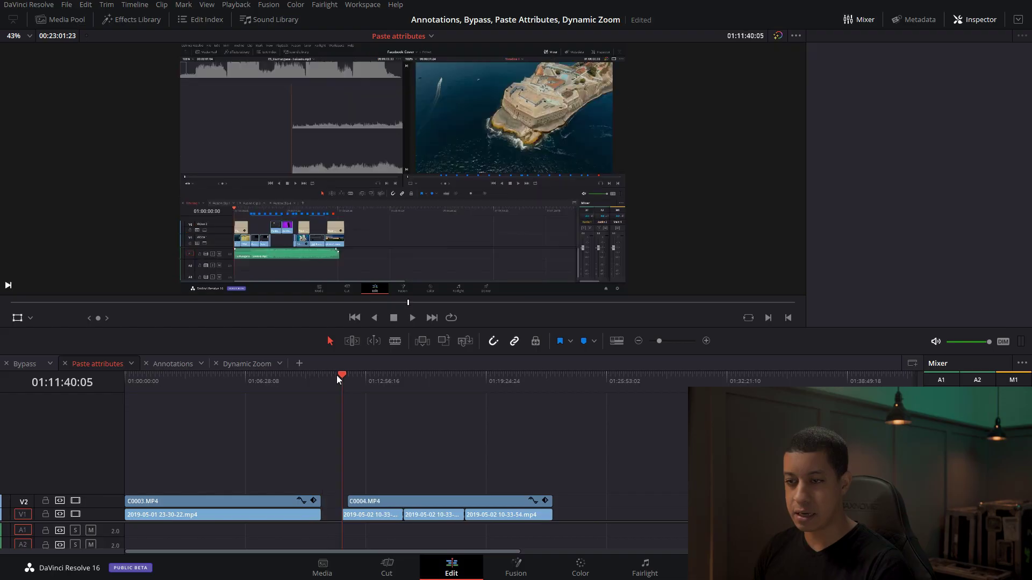
pyautogui.moveTo(337, 375); pyautogui.dragTo(365, 379)
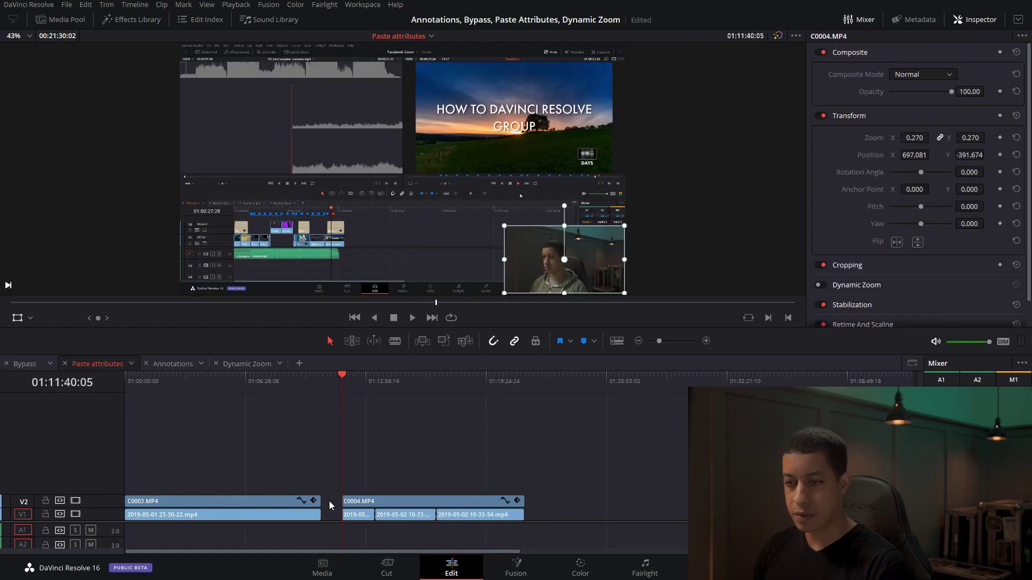
pyautogui.click(331, 502)
pyautogui.press('Delete')
# Review the edit from C0003.MP4 into C0004.MP4 and compare the two clips' Transform zoom and position
pyautogui.moveTo(311, 374)
pyautogui.mouseDown()
pyautogui.moveTo(327, 381)
pyautogui.moveTo(292, 381)
pyautogui.mouseUp()
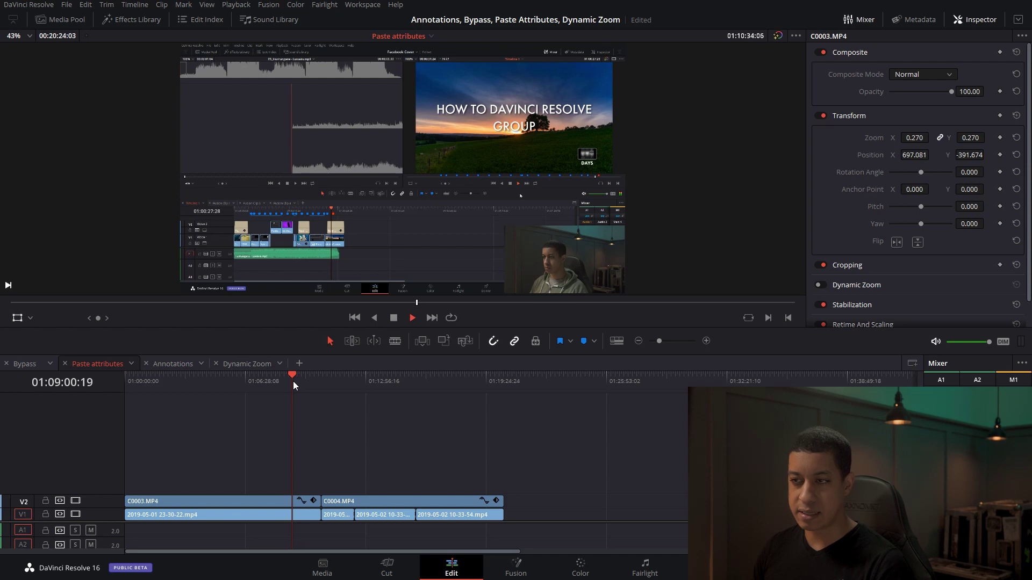
pyautogui.press('space')
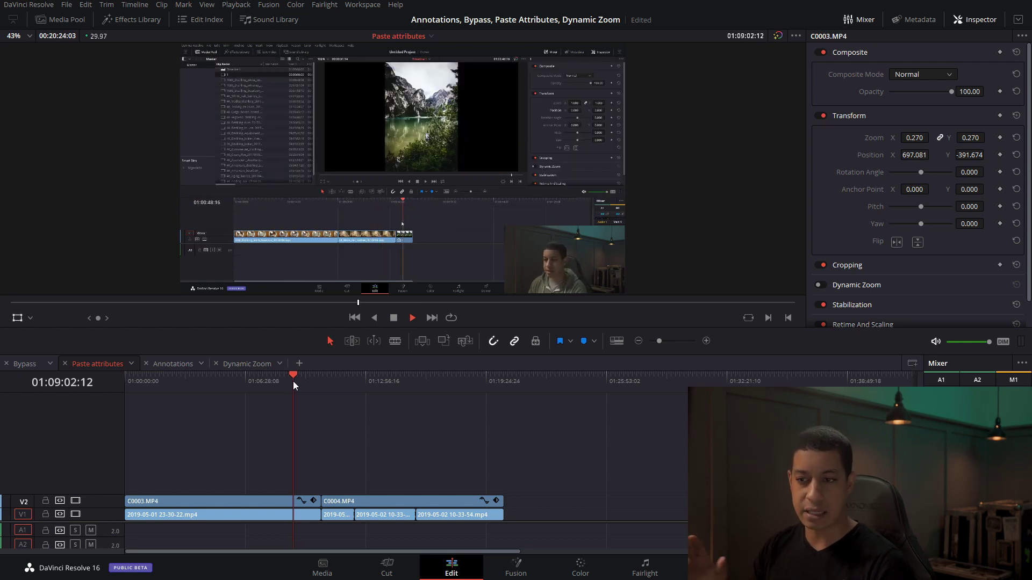
pyautogui.moveTo(292, 382); pyautogui.dragTo(336, 383)
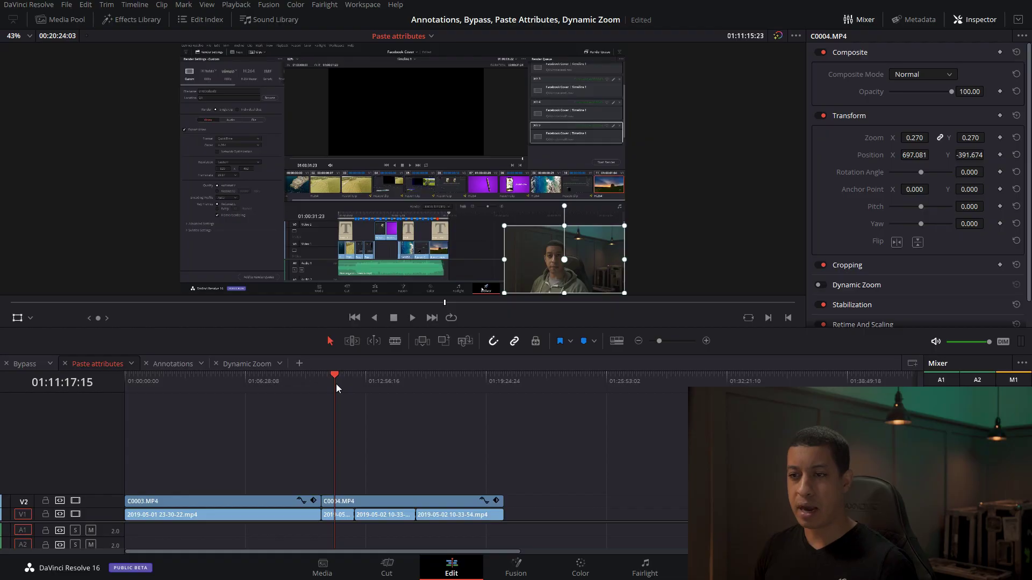
pyautogui.click(290, 502)
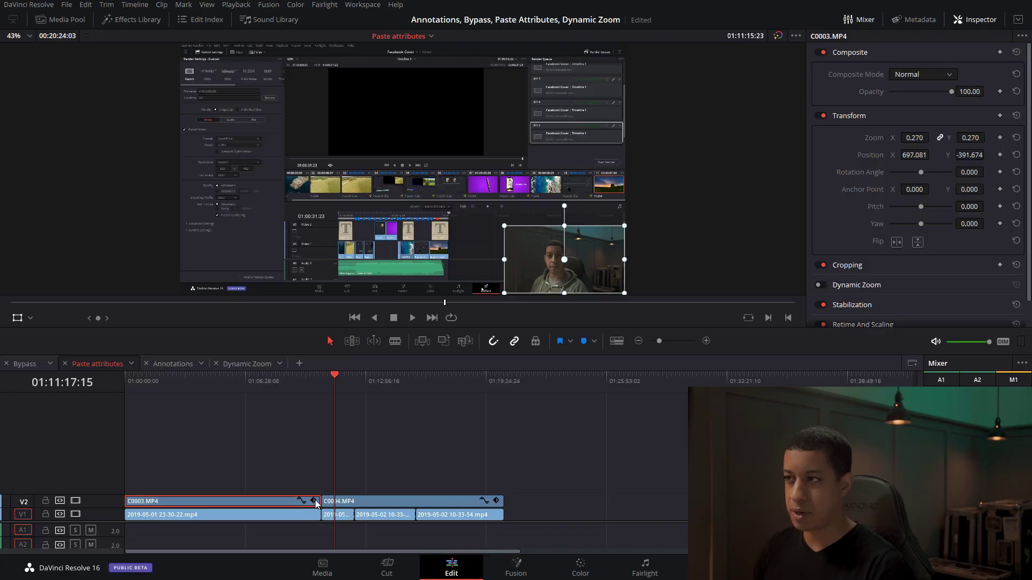
pyautogui.click(918, 157)
pyautogui.click(466, 503)
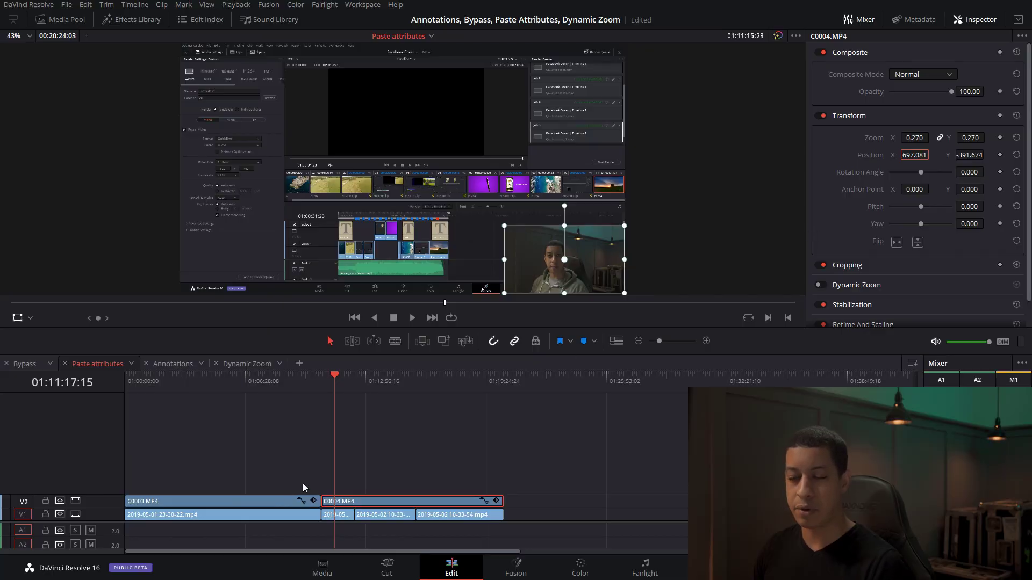
pyautogui.click(267, 500)
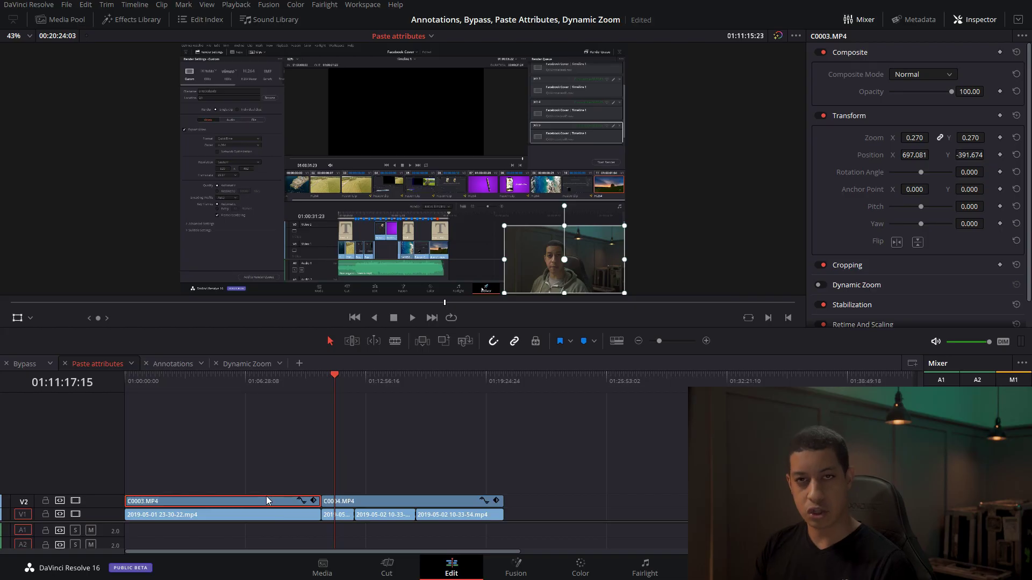
# Open the Annotations timeline at the goat clip, enlarge the timeline scale and show the video clips with filmstrip thumbnails
pyautogui.click(172, 364)
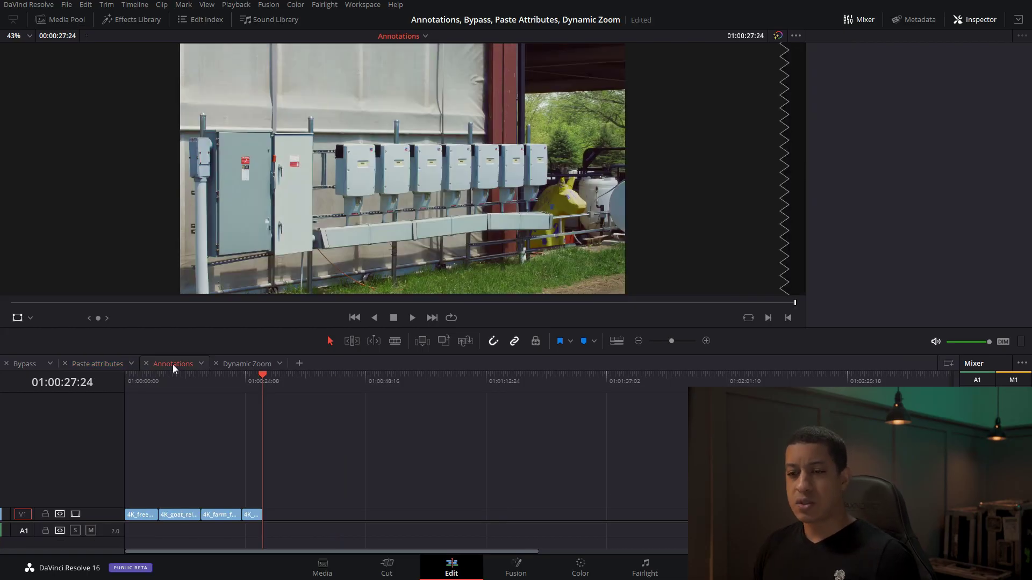
pyautogui.moveTo(137, 390); pyautogui.dragTo(176, 396)
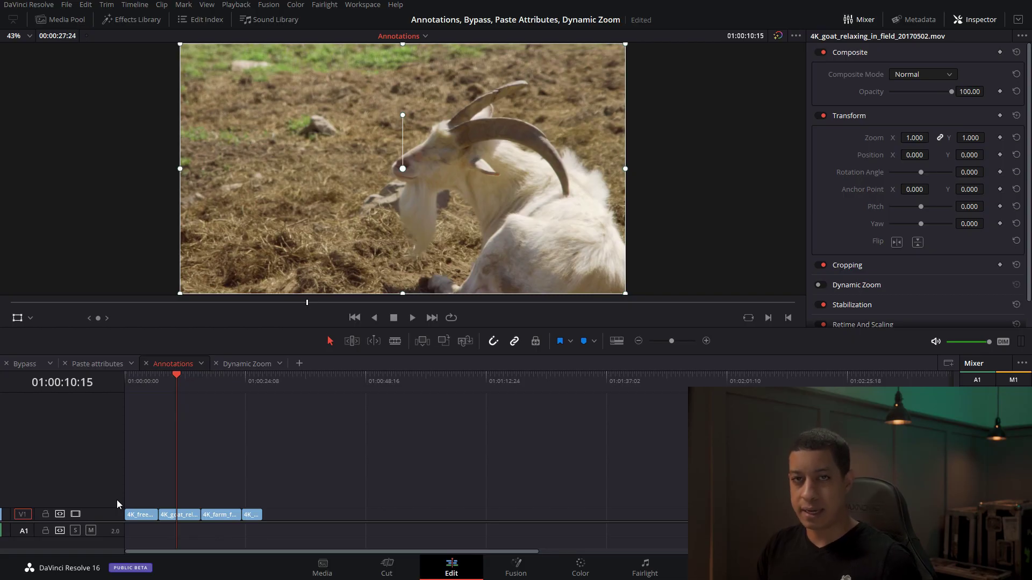
pyautogui.hotkey('ctrl', '=')
pyautogui.hotkey('ctrl', '-')
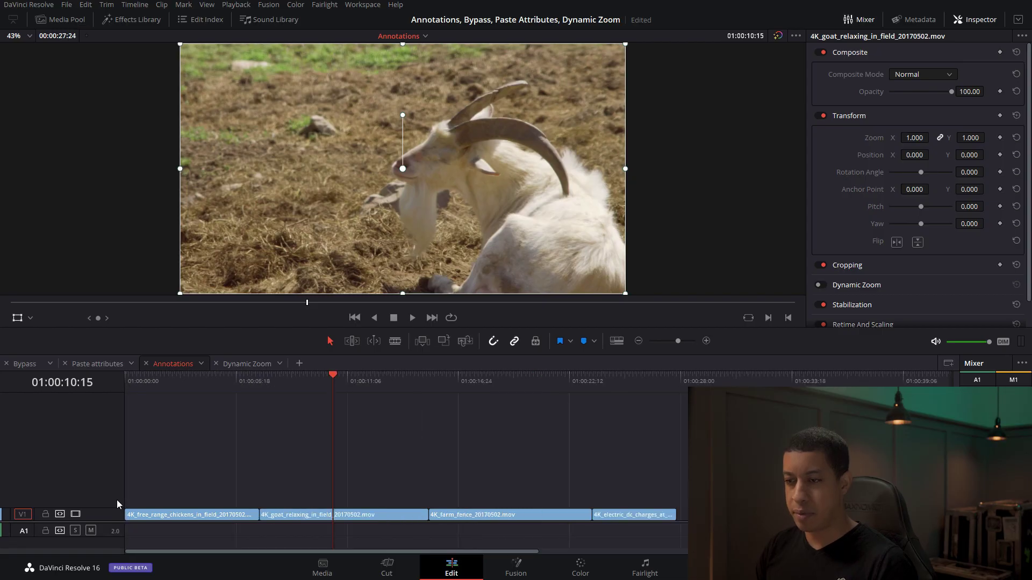
pyautogui.click(618, 344)
pyautogui.click(583, 424)
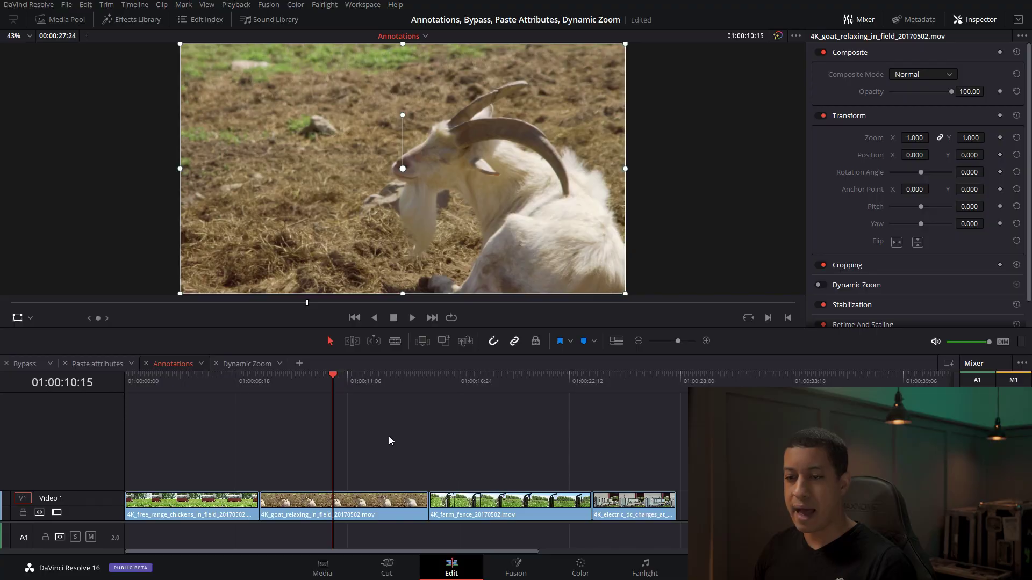
# Add a timeline marker at 01:00:10:15, and move the goat clip up to a second video track and back into place
pyautogui.click(584, 345)
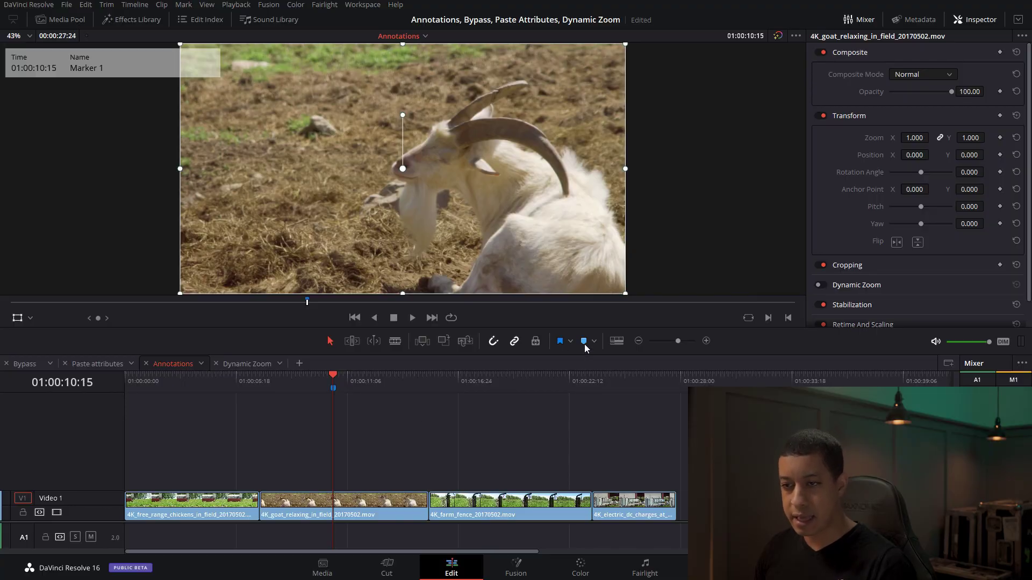
pyautogui.moveTo(334, 388)
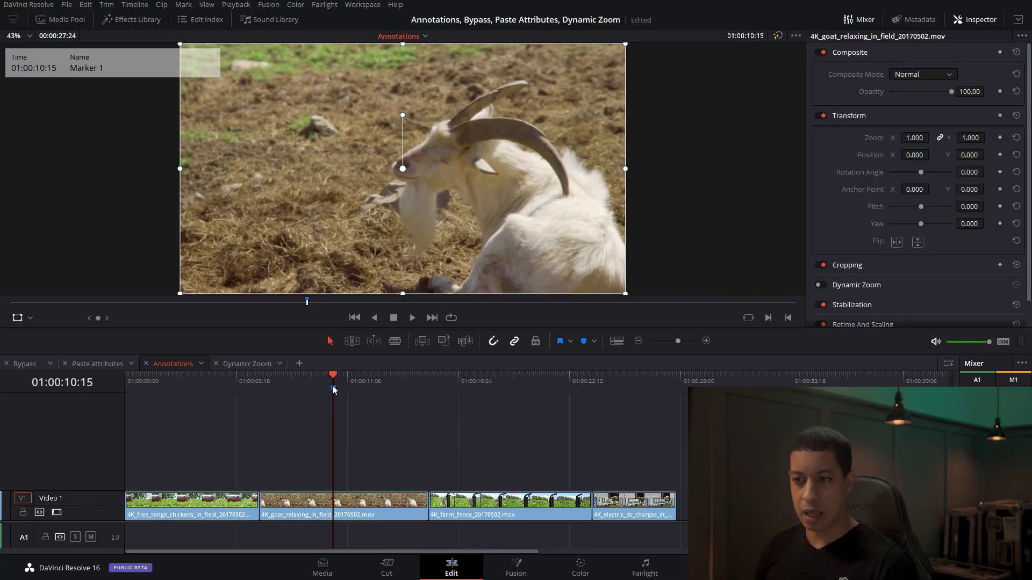
pyautogui.moveTo(366, 509); pyautogui.dragTo(508, 437)
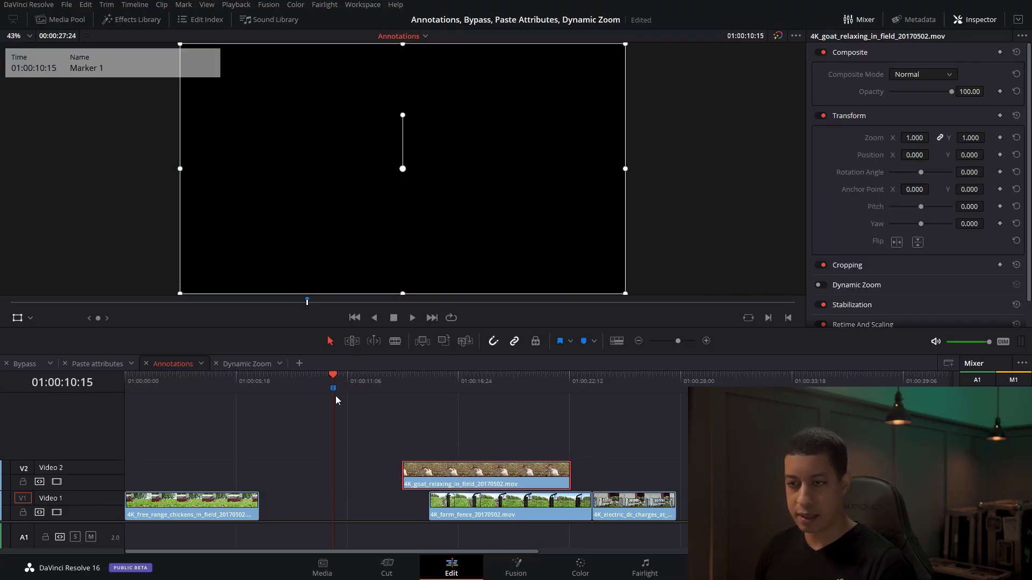
pyautogui.moveTo(477, 475); pyautogui.dragTo(333, 503)
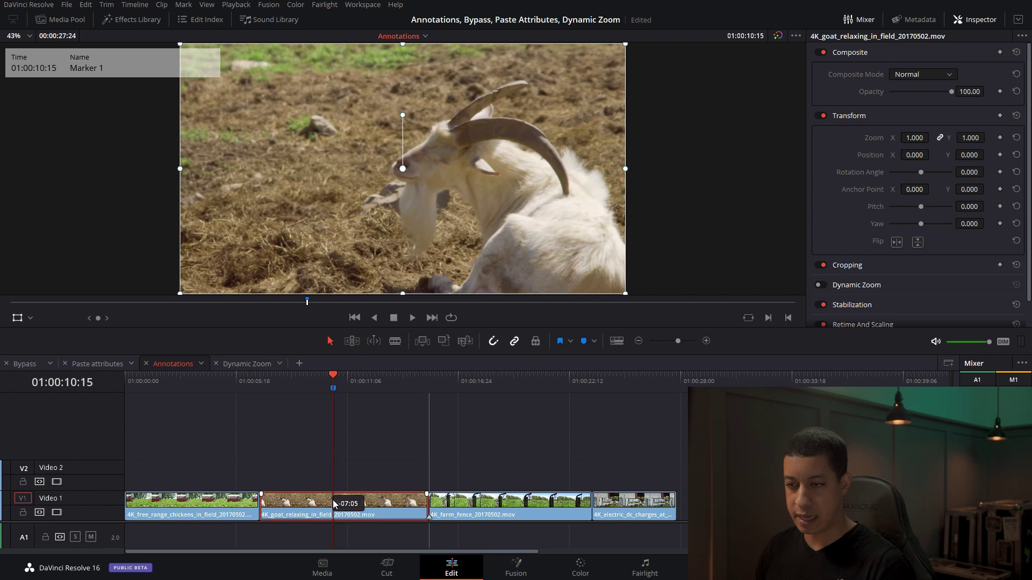
# Add a clip marker to the selected goat clip at 01:00:12:03 and try shifting the clip along Video 1
pyautogui.click(365, 382)
pyautogui.click(379, 520)
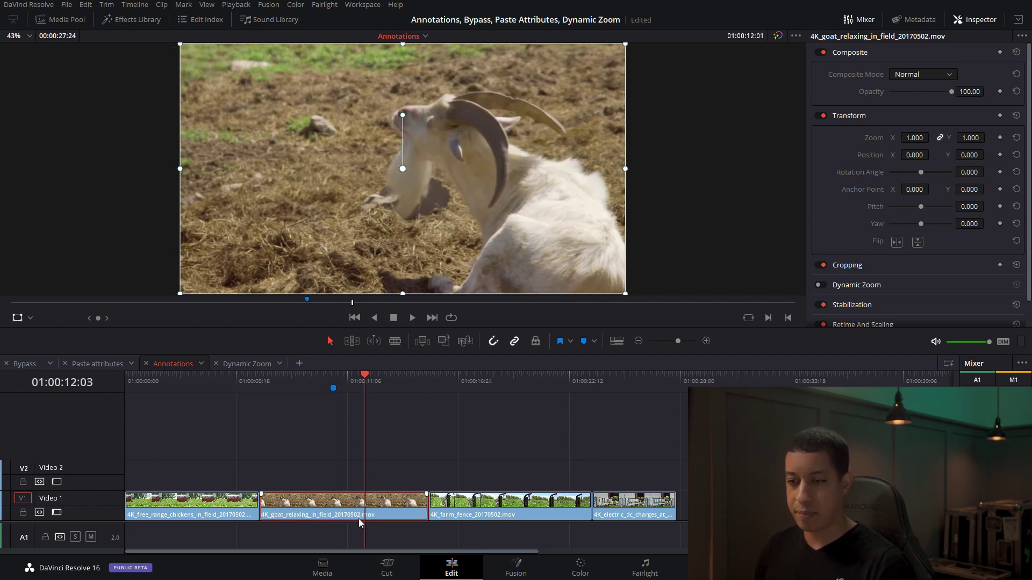
pyautogui.click(581, 346)
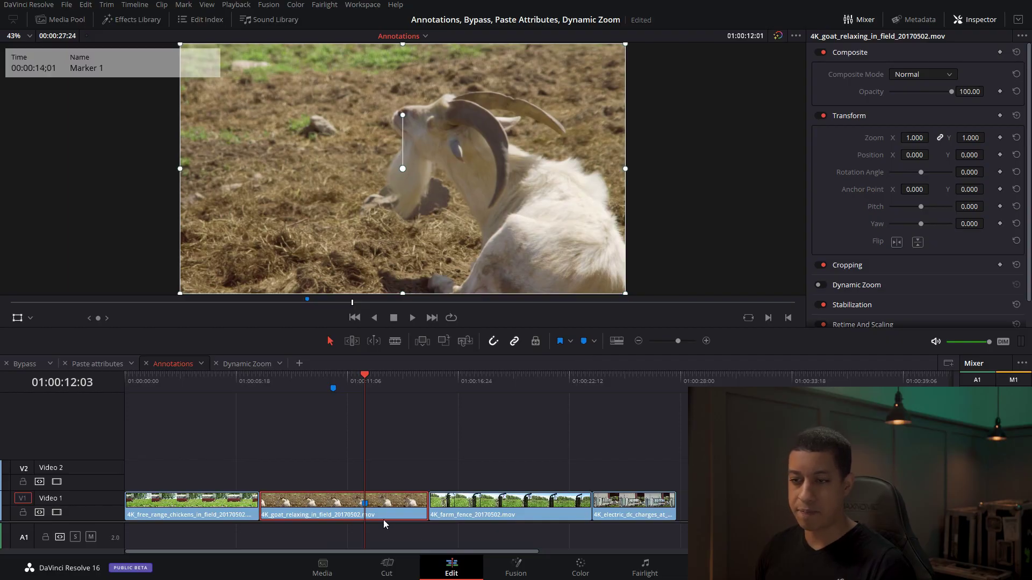
pyautogui.click(413, 386)
pyautogui.moveTo(354, 512); pyautogui.dragTo(388, 504)
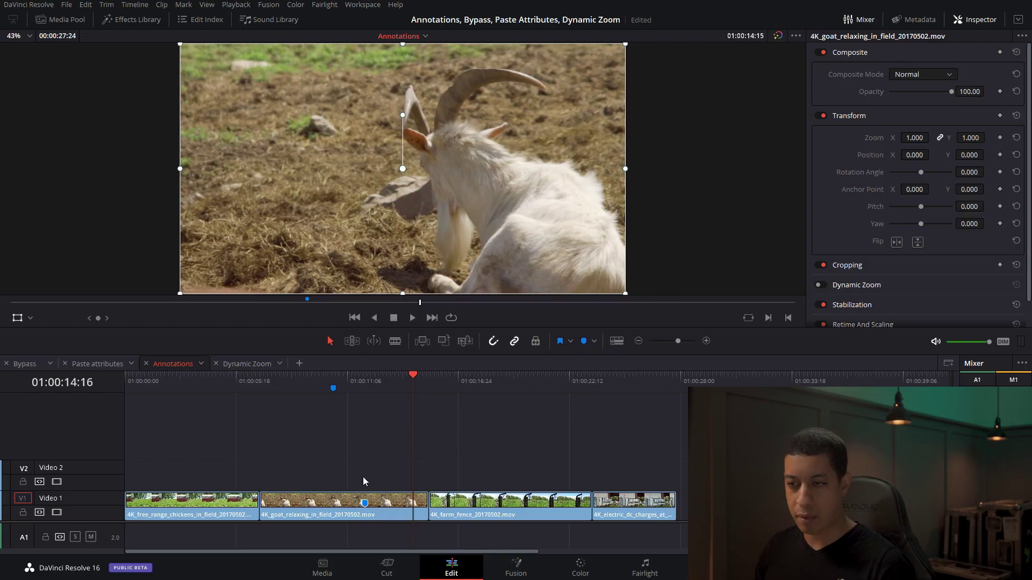
# Add the note "Adding some more info" to the marker on the goat clip
pyautogui.click(364, 386)
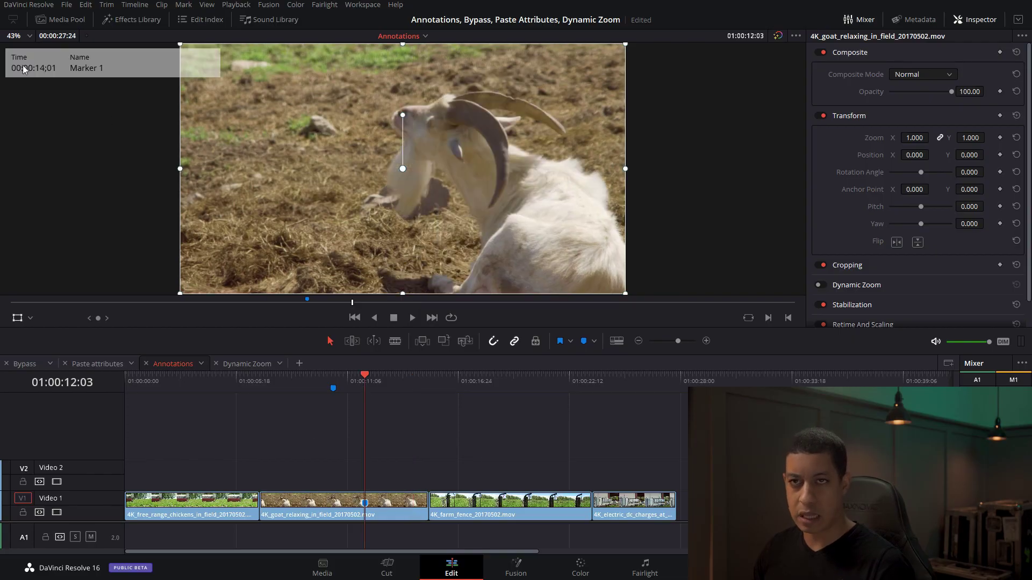
pyautogui.doubleClick(364, 504)
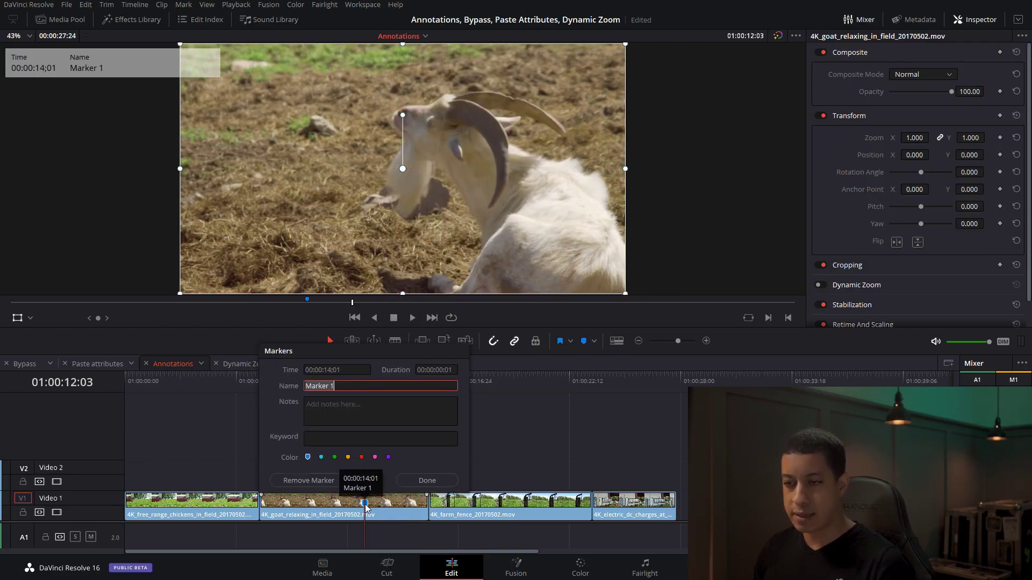
pyautogui.click(374, 416)
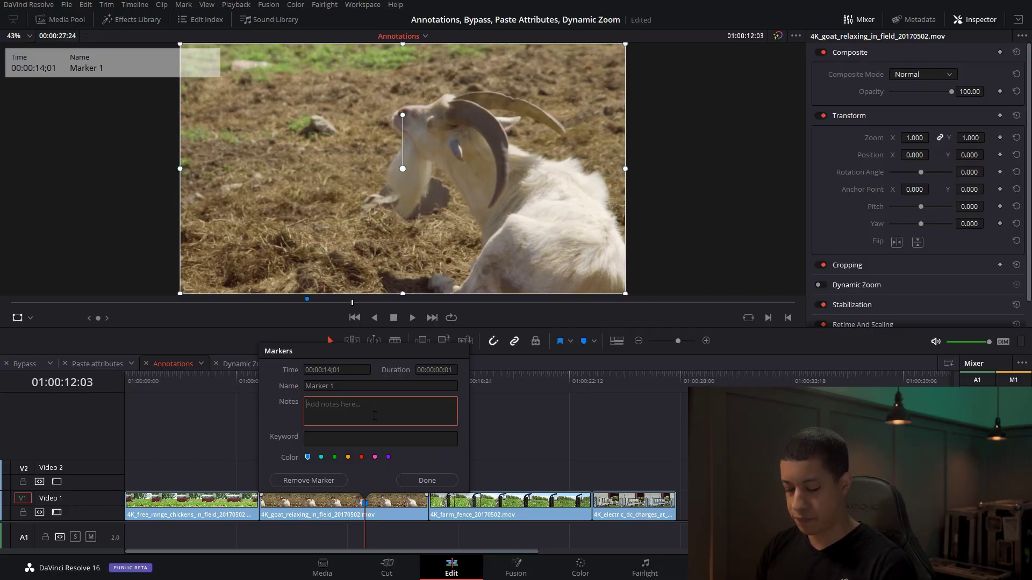
pyautogui.write('Adding some more info')
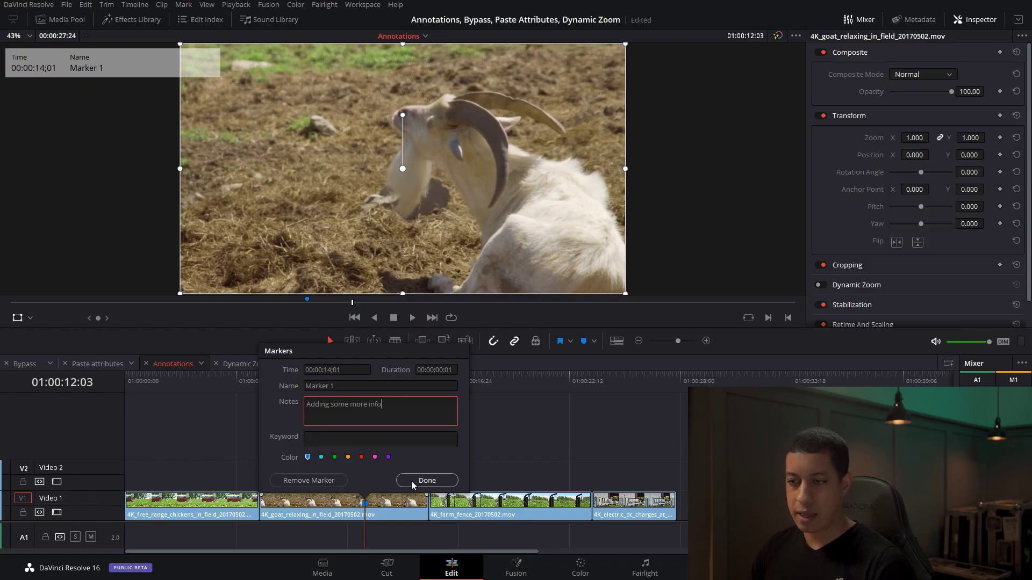
pyautogui.click(411, 481)
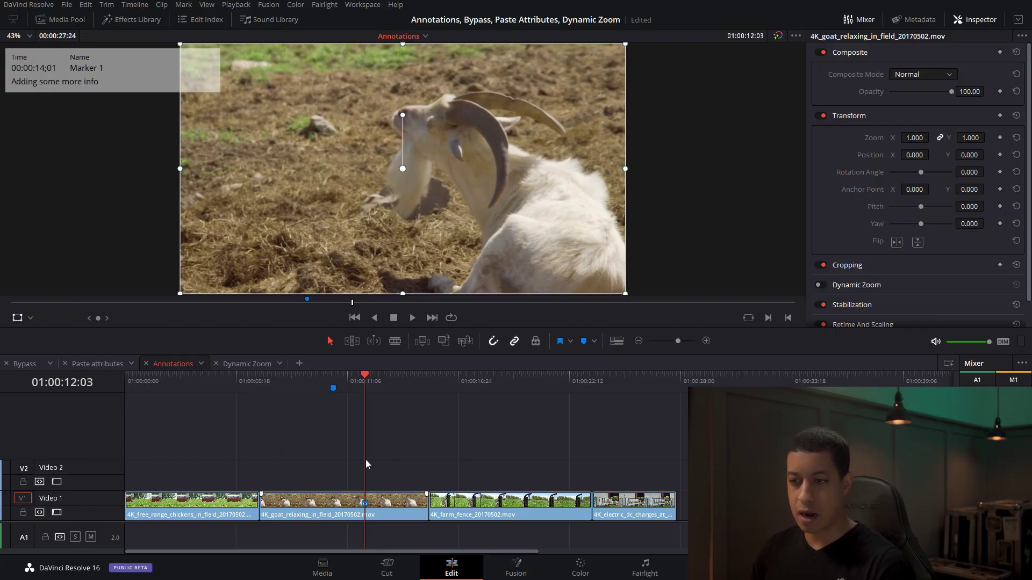
# Move the playhead to 01:00:13:11, away from the goat clip's marker, and reopen the marker's details to review its note
pyautogui.moveTo(385, 386); pyautogui.dragTo(390, 386)
pyautogui.moveTo(365, 508)
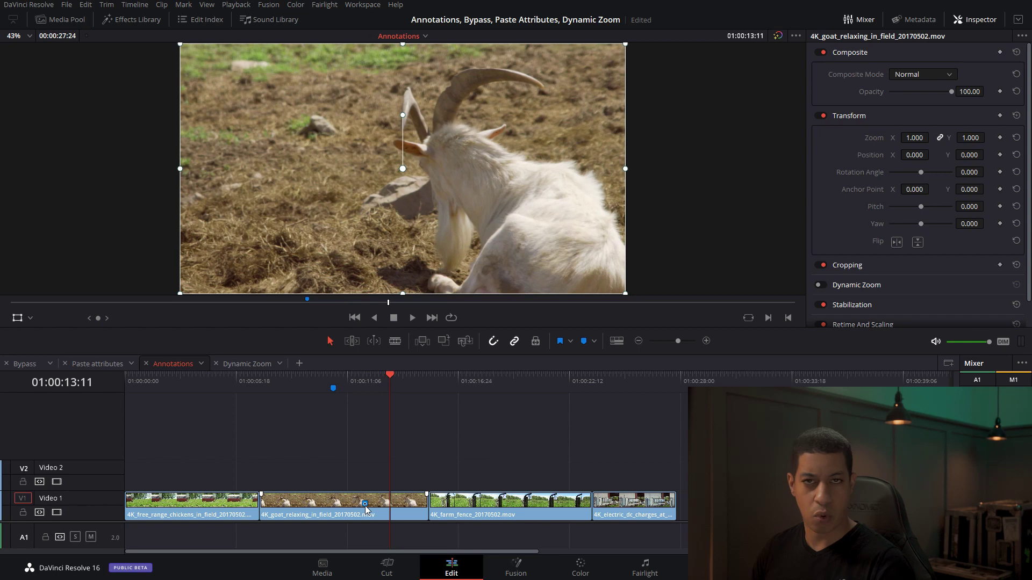
pyautogui.doubleClick(365, 506)
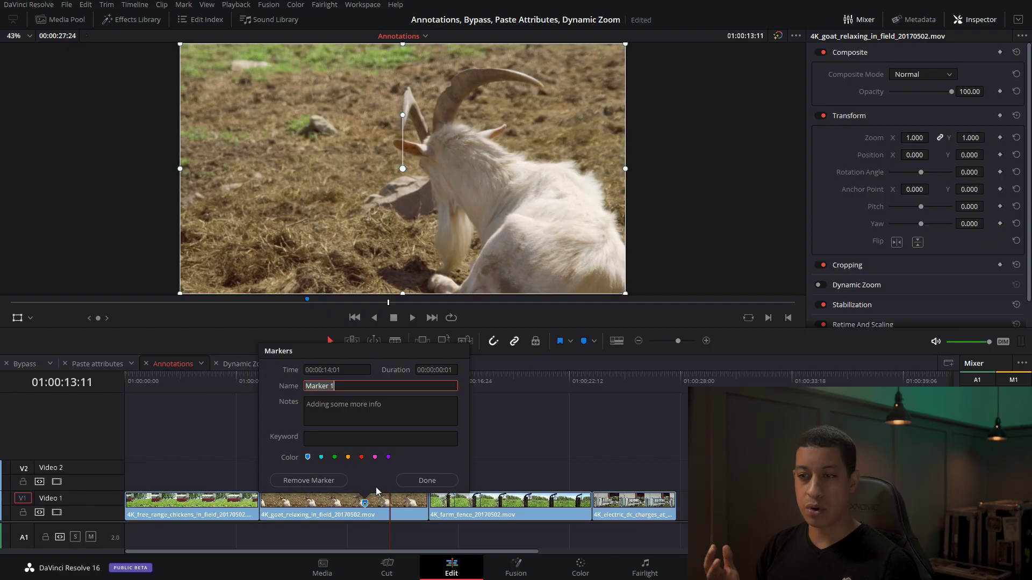
pyautogui.press('Return')
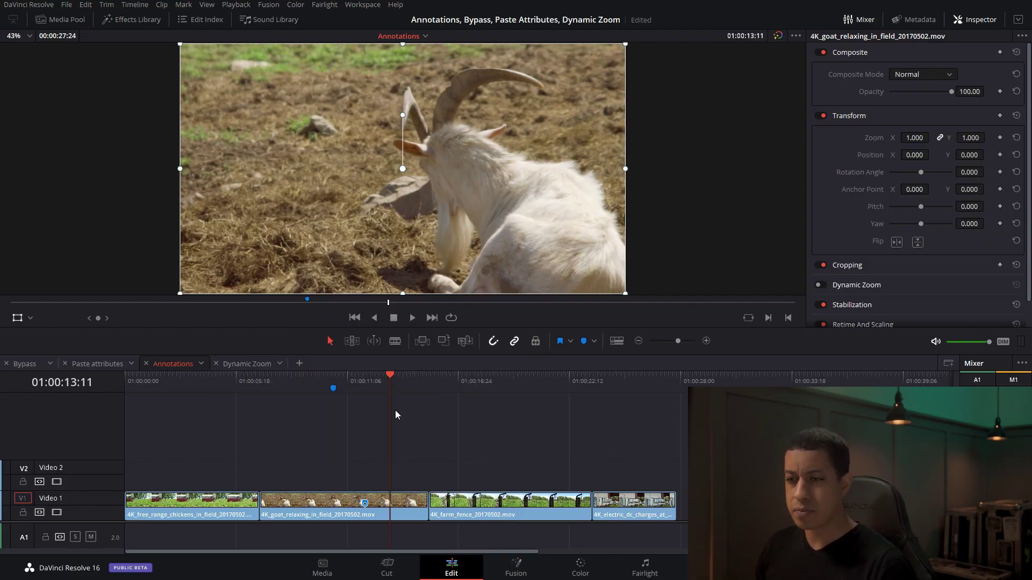
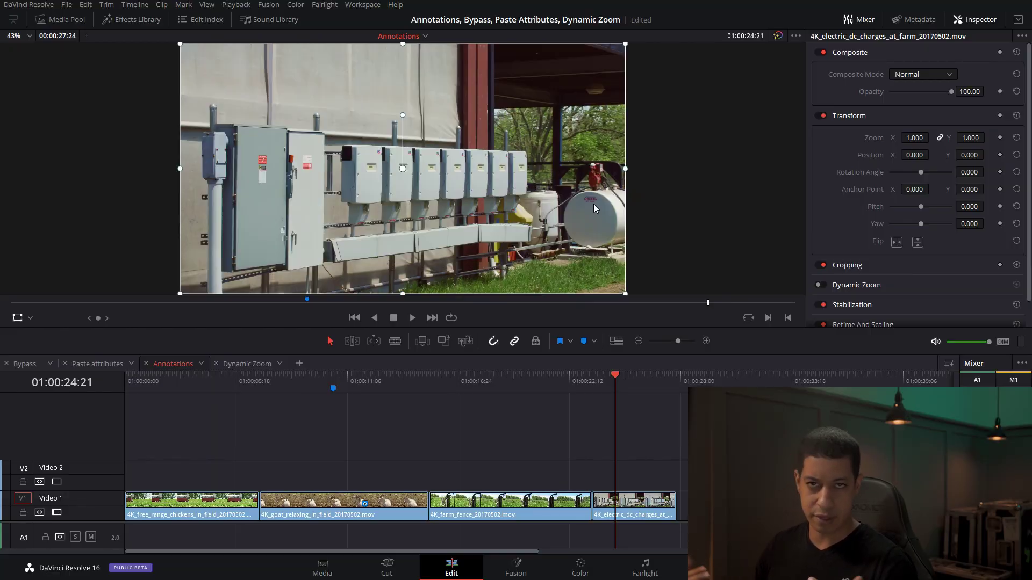
# Add a clip marker to the electric charges clip at 01:00:24:02
pyautogui.click(592, 383)
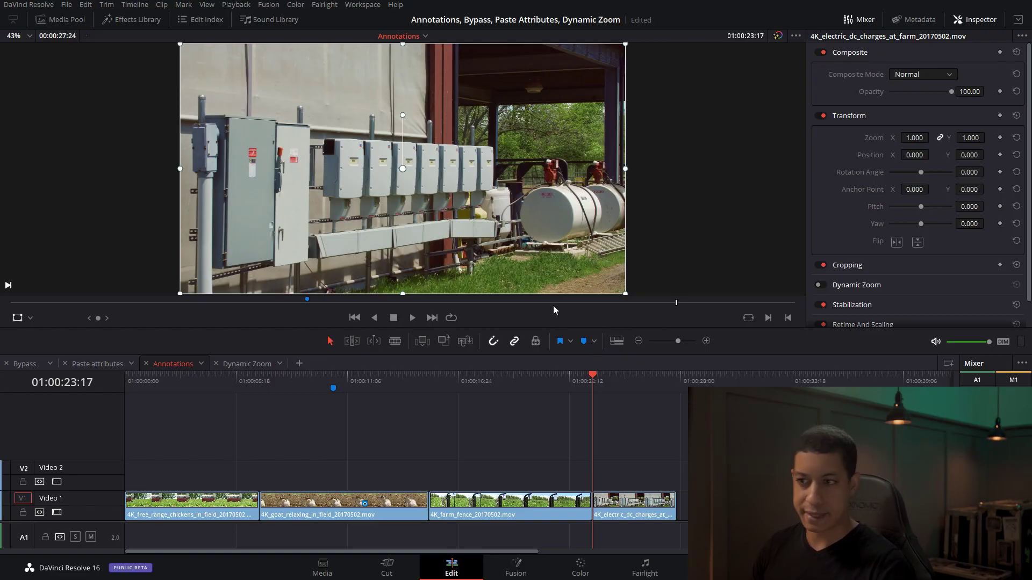
pyautogui.click(604, 390)
pyautogui.moveTo(604, 390); pyautogui.dragTo(603, 389)
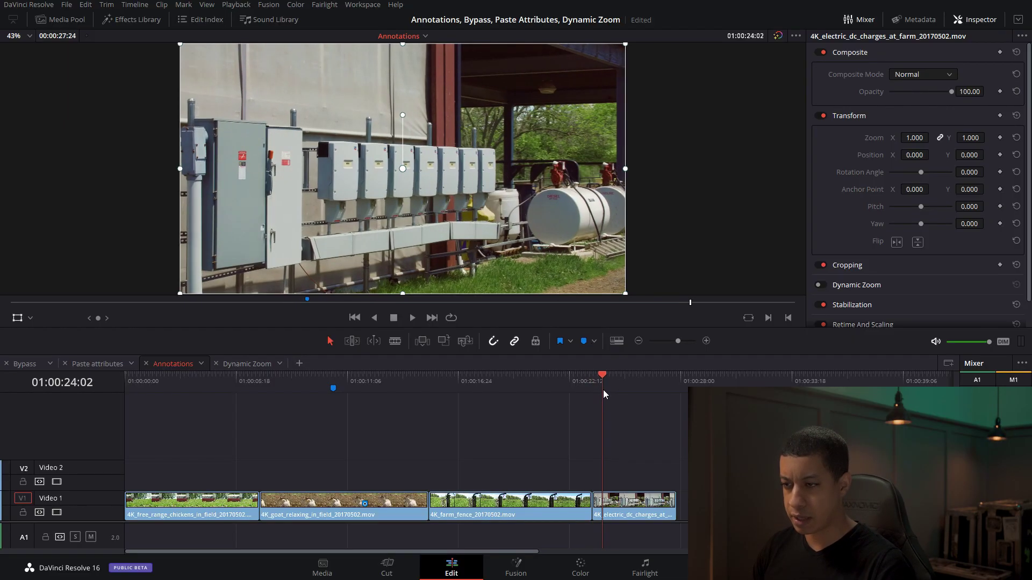
pyautogui.click(618, 511)
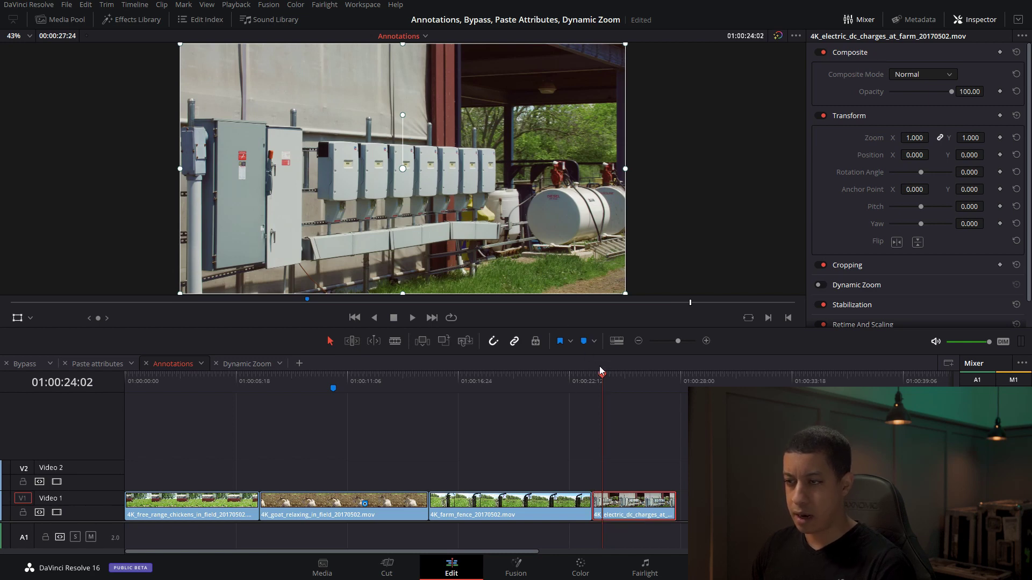
pyautogui.click(586, 341)
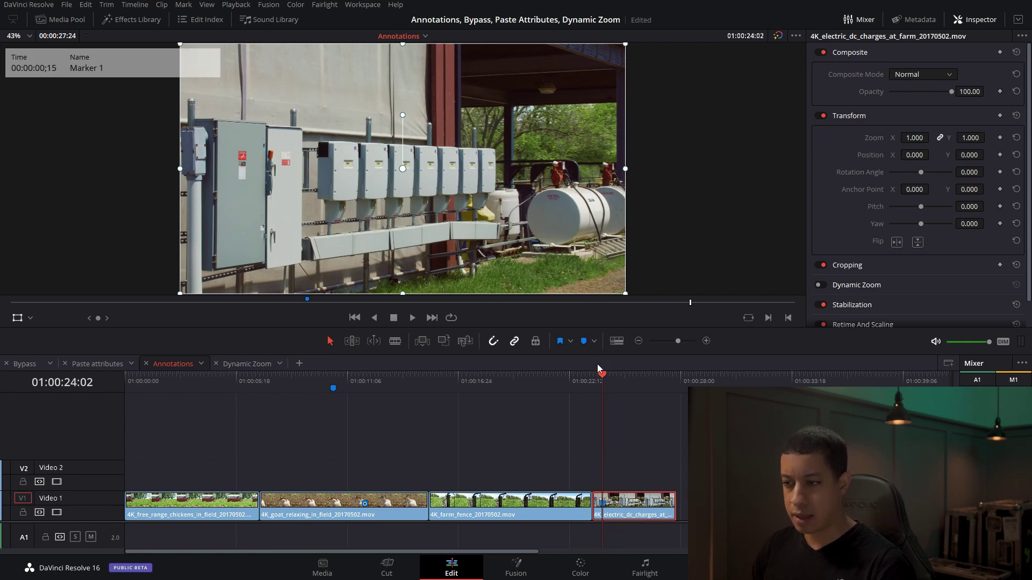
# Add the note "REmove word" to the new marker on the electric charges clip
pyautogui.doubleClick(603, 505)
pyautogui.click(585, 413)
pyautogui.write('REmove word')
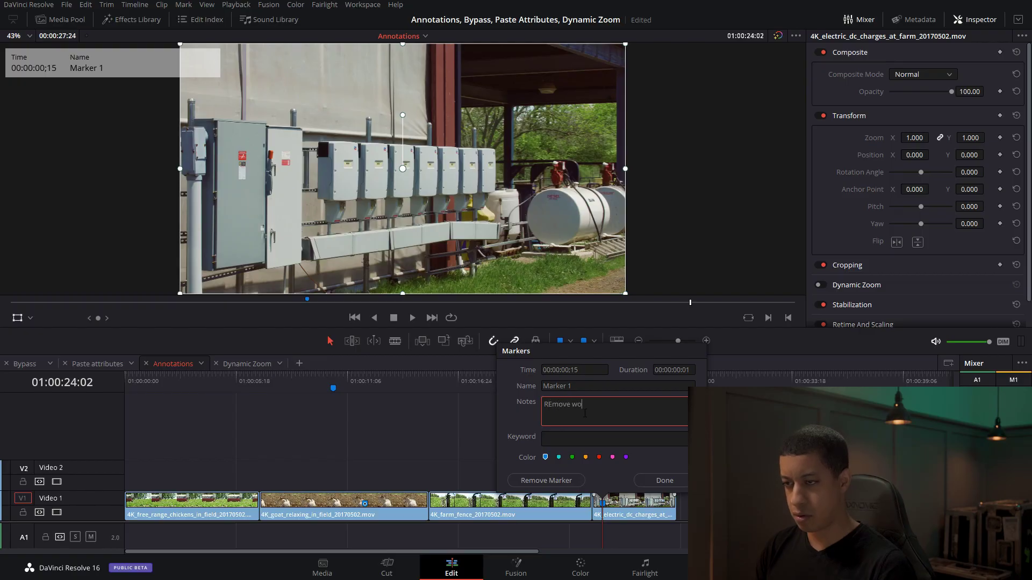
pyautogui.click(679, 482)
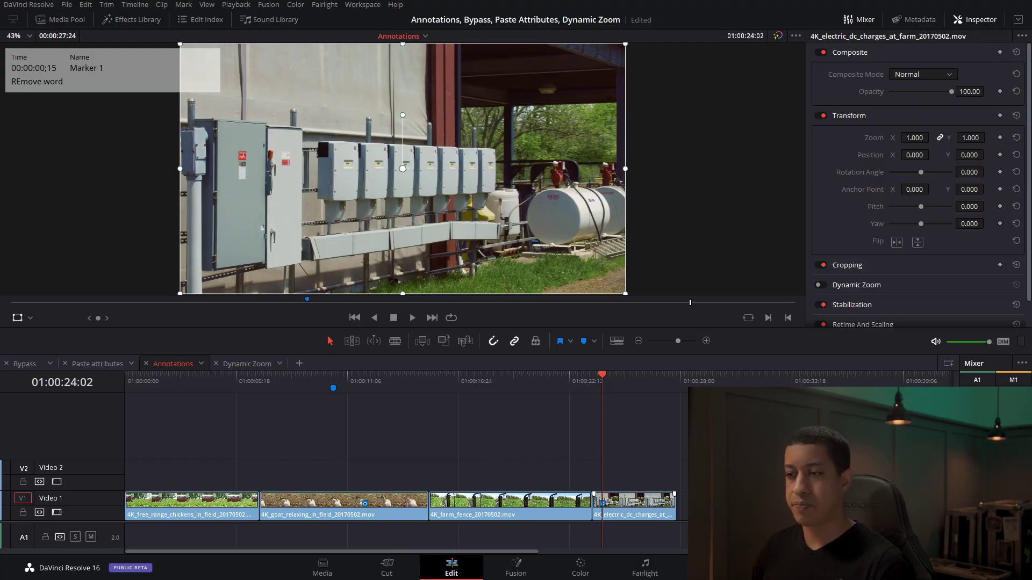
# Switch the viewer overlay to Annotations and draw a red freehand loop around the front of the white tank
pyautogui.click(29, 319)
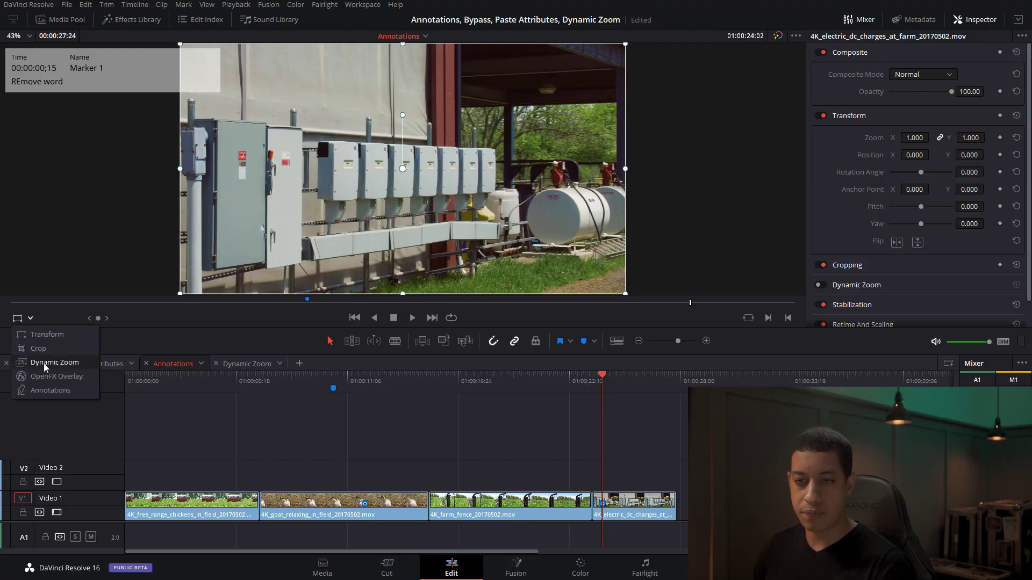
pyautogui.click(43, 389)
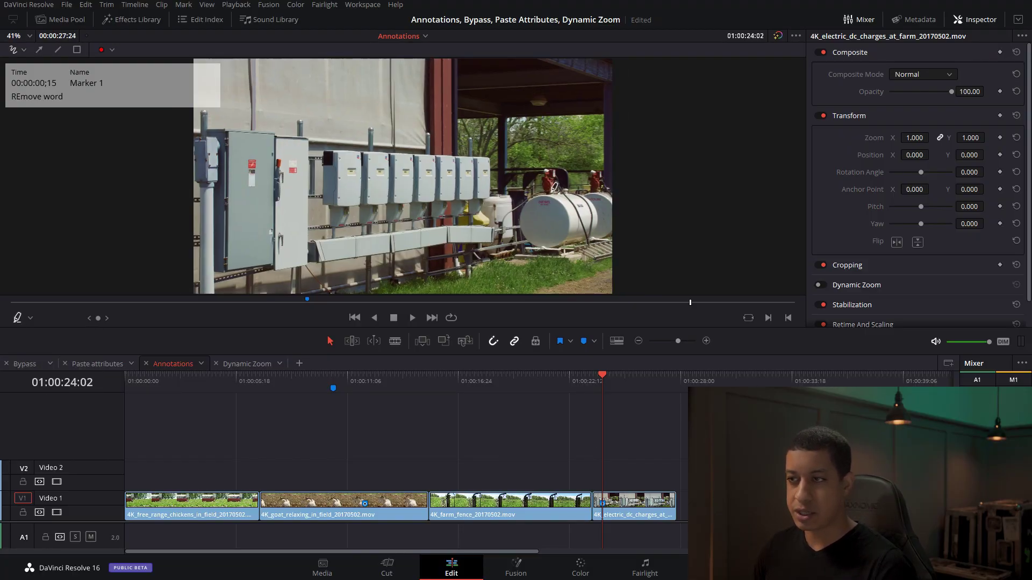
pyautogui.moveTo(555, 193)
pyautogui.mouseDown()
pyautogui.moveTo(533, 190)
pyautogui.moveTo(512, 212)
pyautogui.moveTo(551, 214)
pyautogui.moveTo(552, 192)
pyautogui.mouseUp()
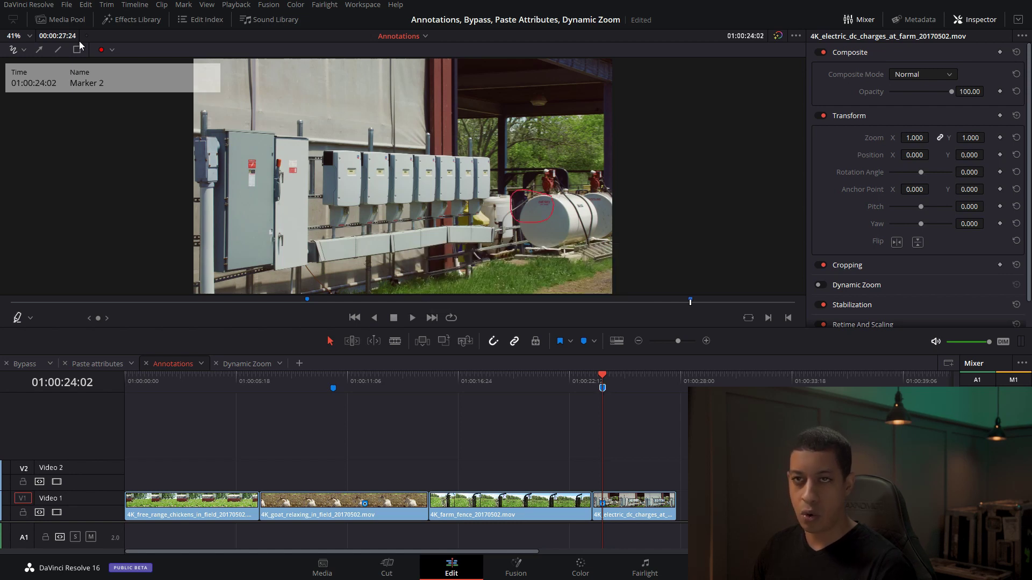
# Draw two red arrow annotations, one pointing at the circled tank area and one at the tank behind it
pyautogui.click(24, 50)
pyautogui.click(39, 50)
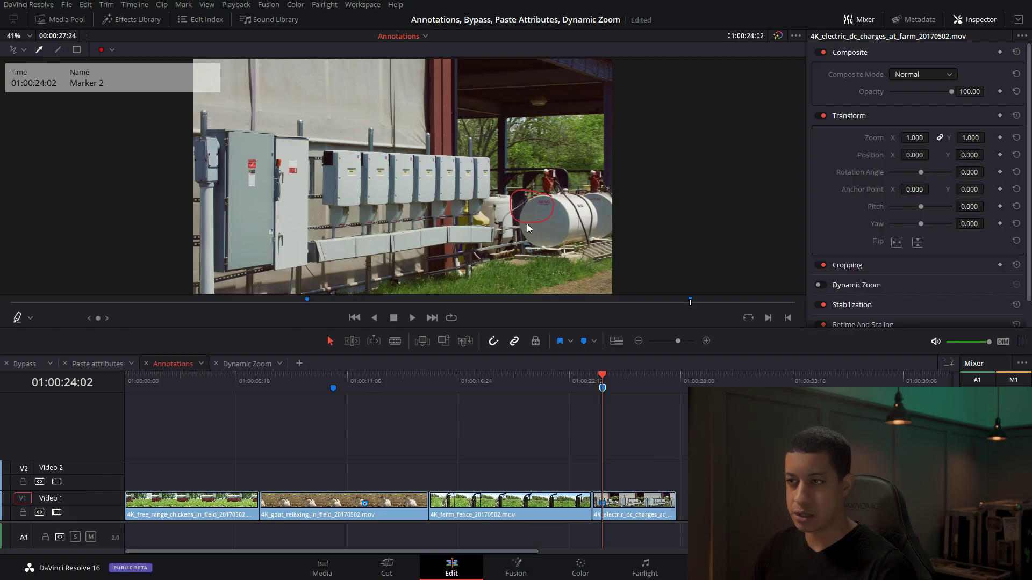
pyautogui.moveTo(589, 239); pyautogui.dragTo(553, 197)
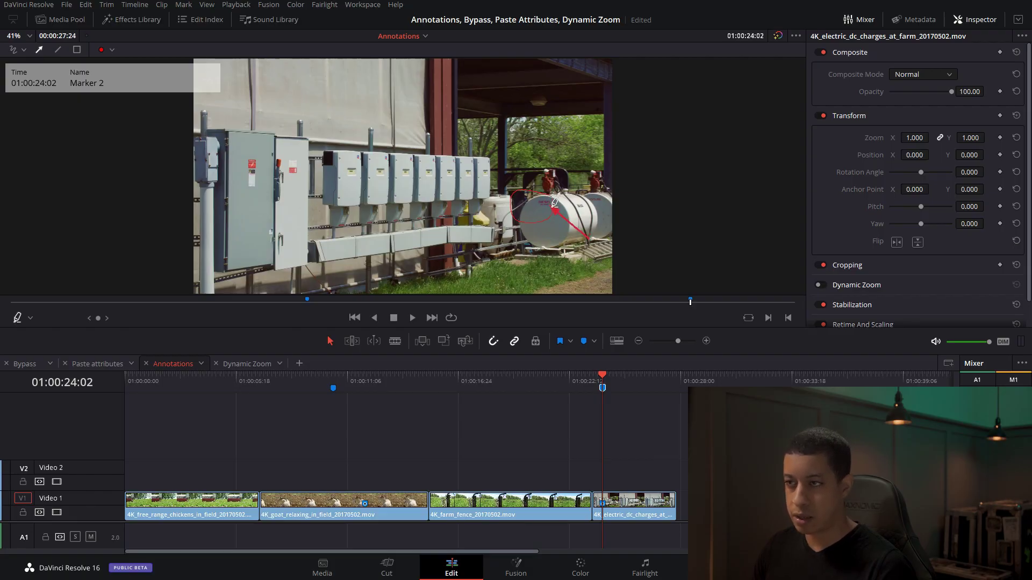
pyautogui.moveTo(562, 146); pyautogui.dragTo(594, 189)
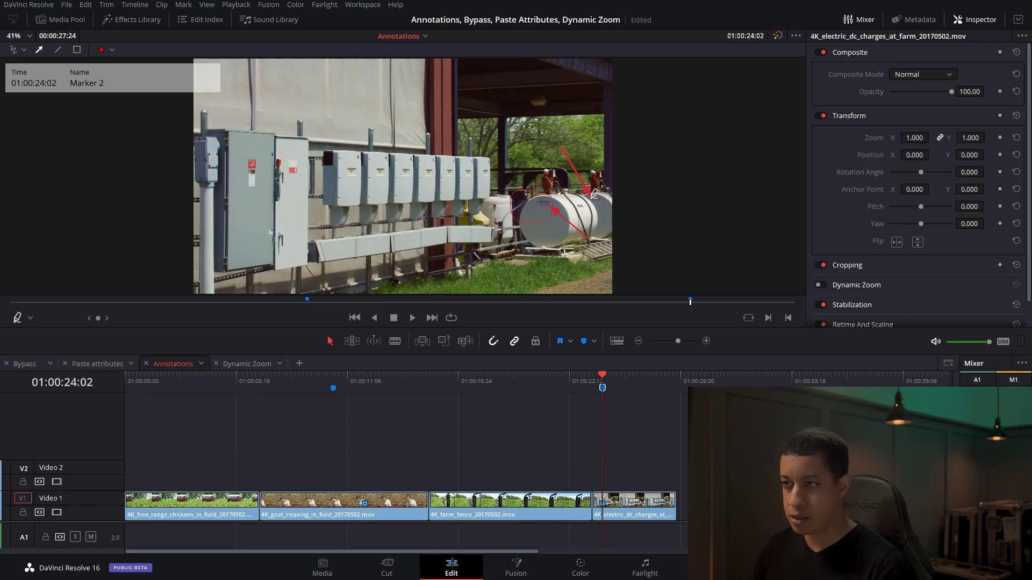
# Shift the electric charges clip along Video 1, away from the annotated timeline marker, and move it back against the farm fence clip
pyautogui.click(603, 388)
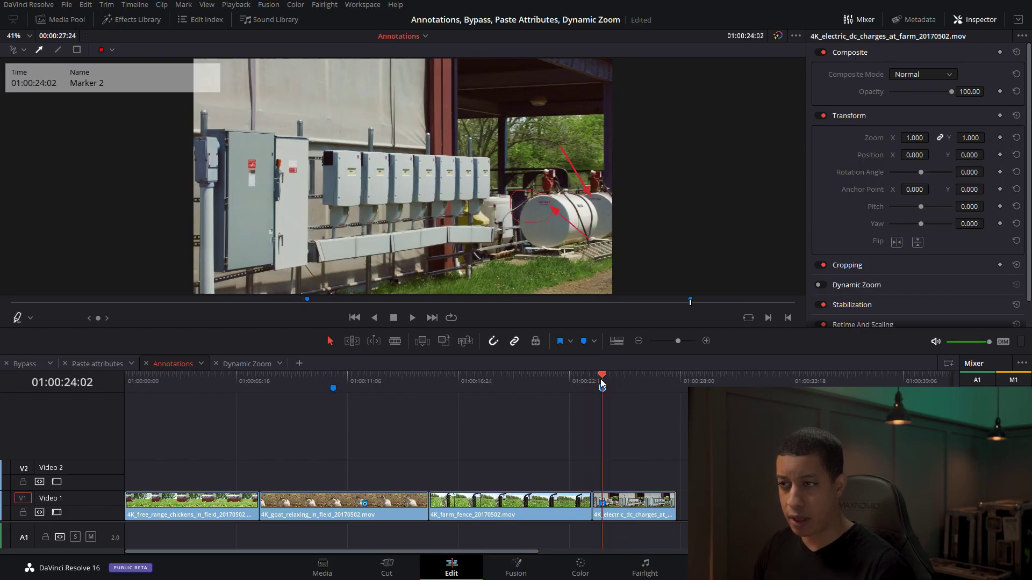
pyautogui.moveTo(623, 508); pyautogui.dragTo(669, 511)
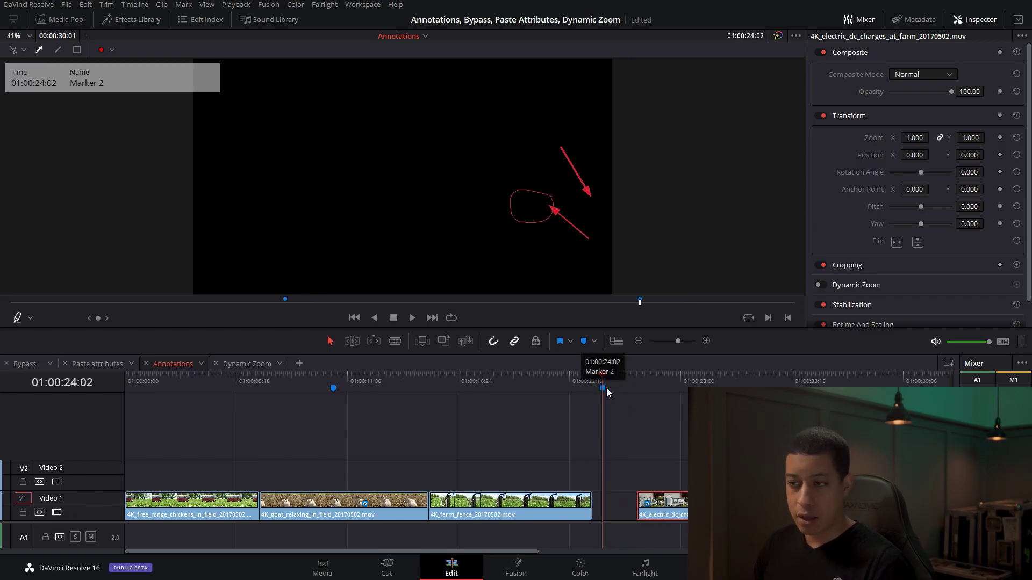
pyautogui.hotkey('ctrl', 'shift', 'a')
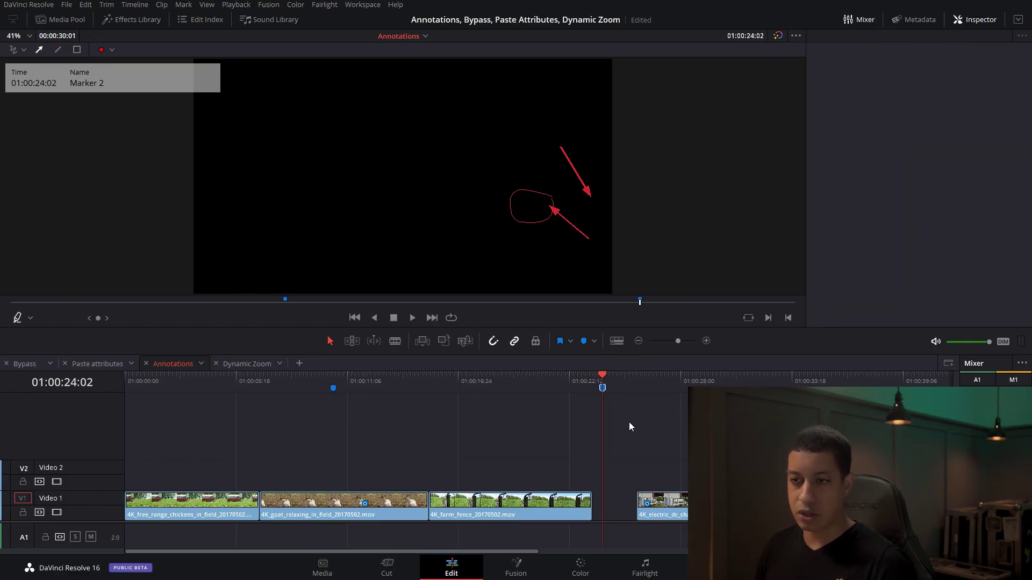
pyautogui.click(369, 517)
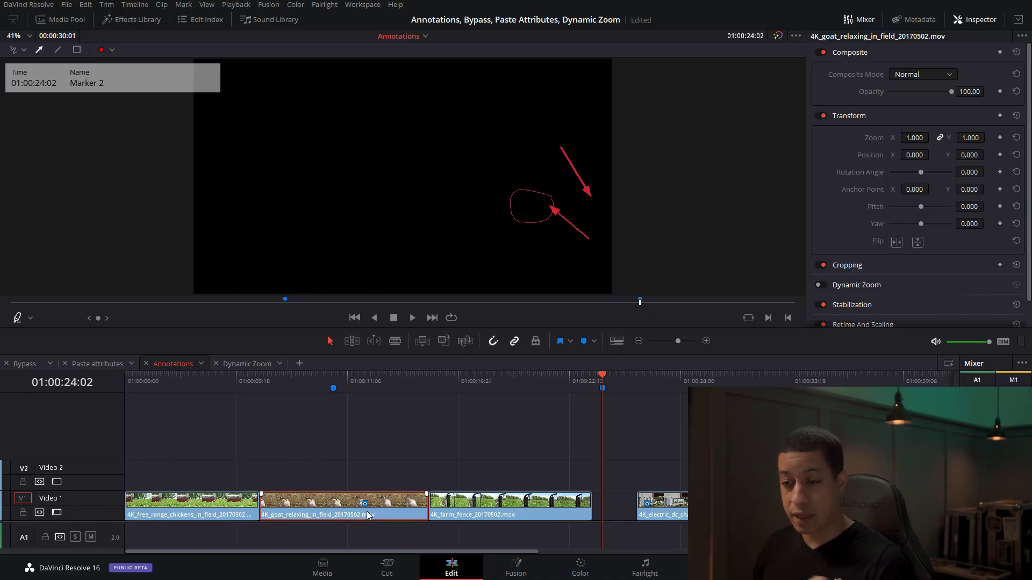
pyautogui.click(333, 389)
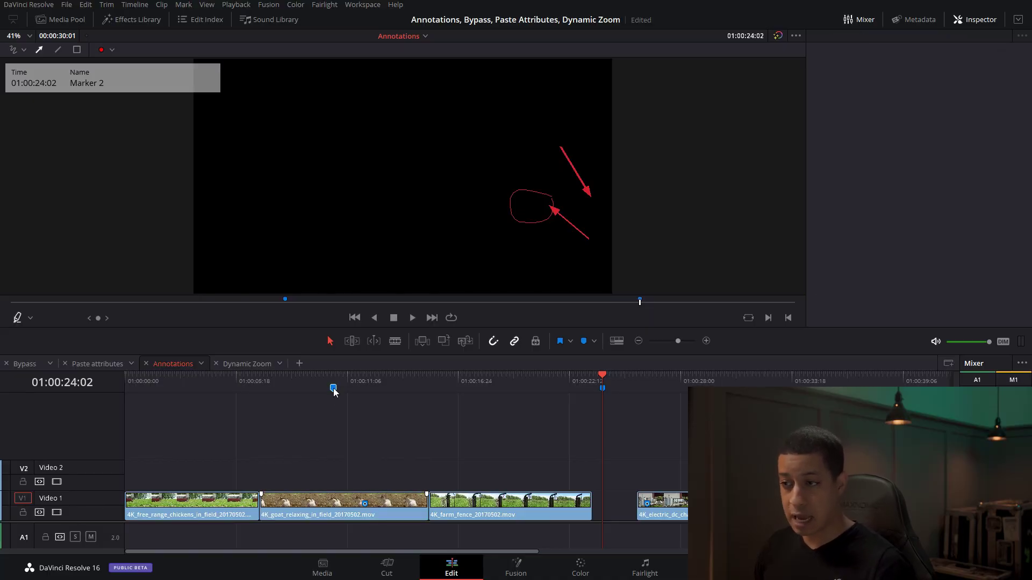
pyautogui.moveTo(667, 516); pyautogui.dragTo(619, 512)
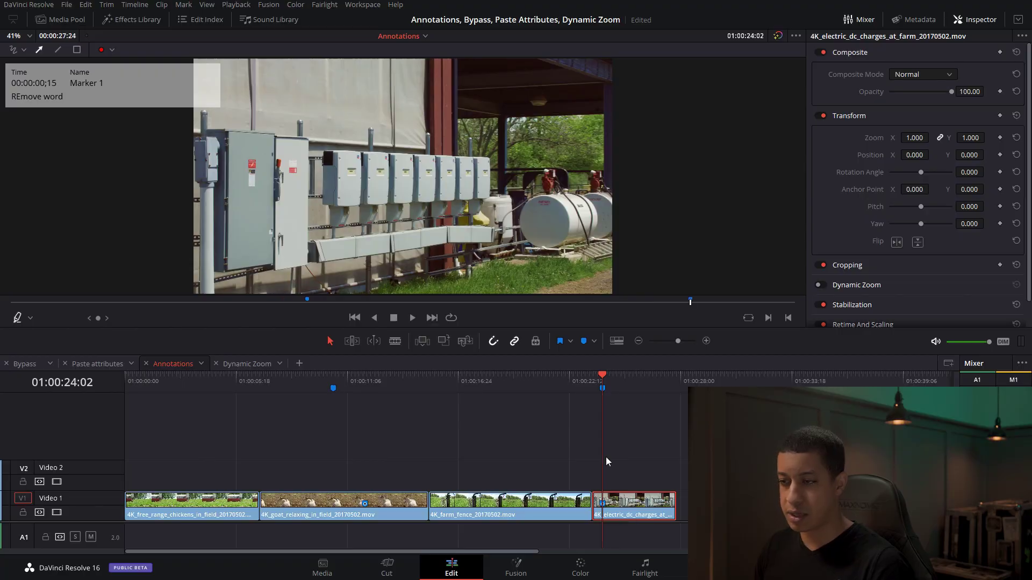
# Delete the annotated timeline marker at 01:00:24:02 and the clip marker on the electric charges clip
pyautogui.click(611, 383)
pyautogui.click(602, 389)
pyautogui.press('Delete')
pyautogui.moveTo(604, 505)
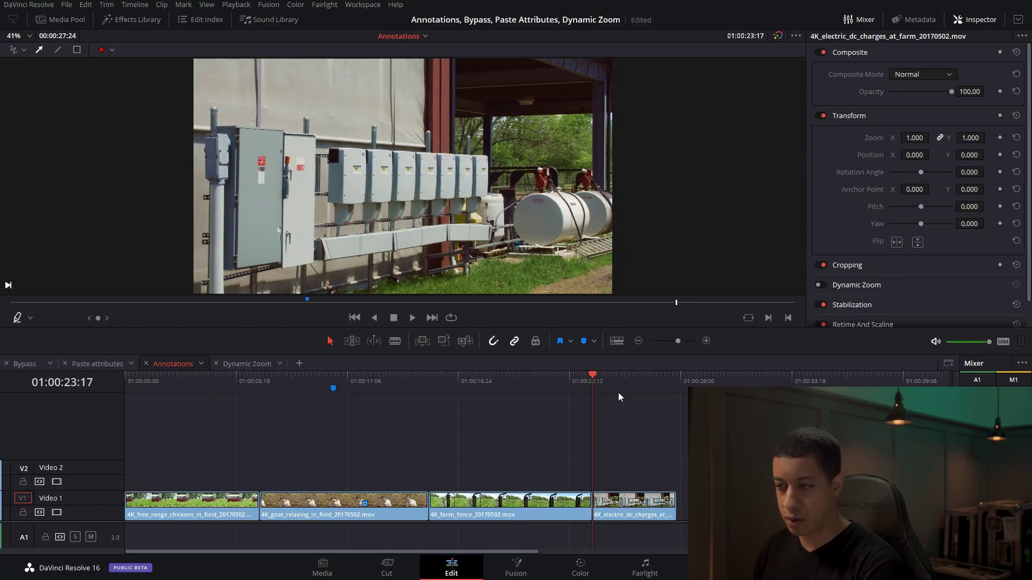
# With the electric charges clip selected at 01:00:25:03, draw a long arrow annotation from the electrical boxes to the white tank
pyautogui.click(623, 382)
pyautogui.click(634, 505)
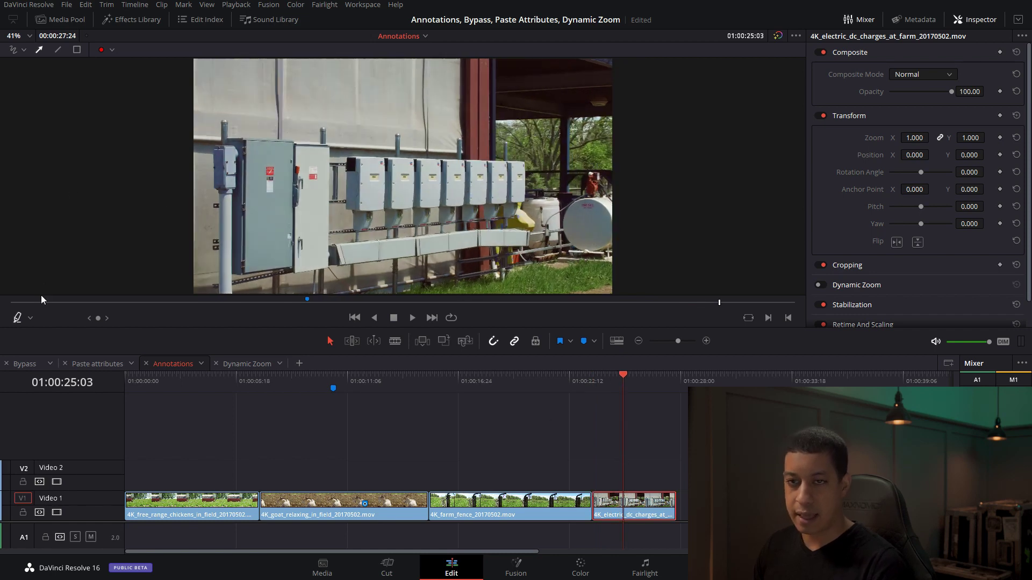
pyautogui.moveTo(378, 156)
pyautogui.mouseDown()
pyautogui.moveTo(348, 160)
pyautogui.moveTo(578, 205)
pyautogui.mouseUp()
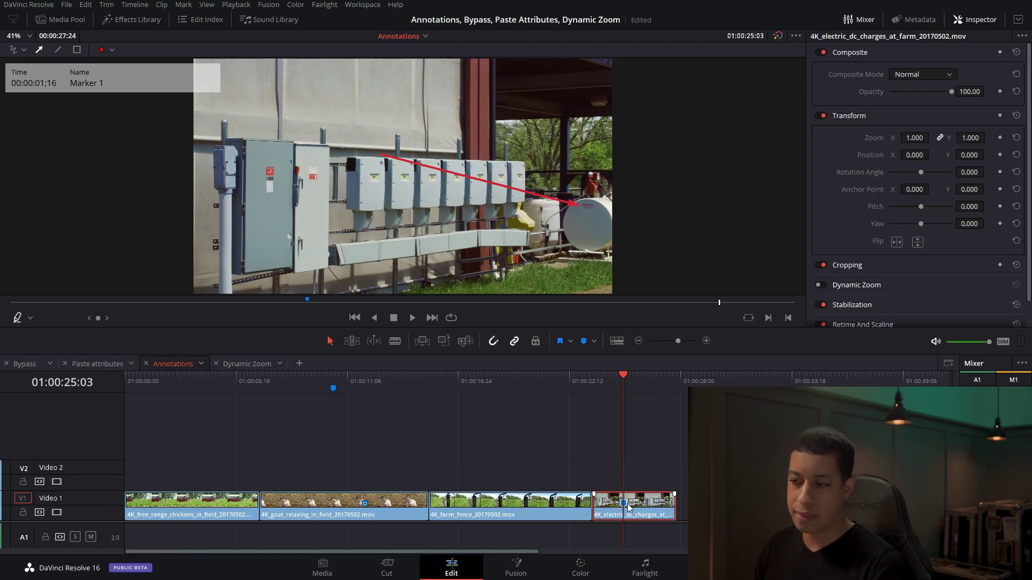
# Check the arrow annotation by moving the playhead to 01:00:26:19 and back to the clip marker, and undo the last edit
pyautogui.moveTo(636, 375); pyautogui.dragTo(653, 377)
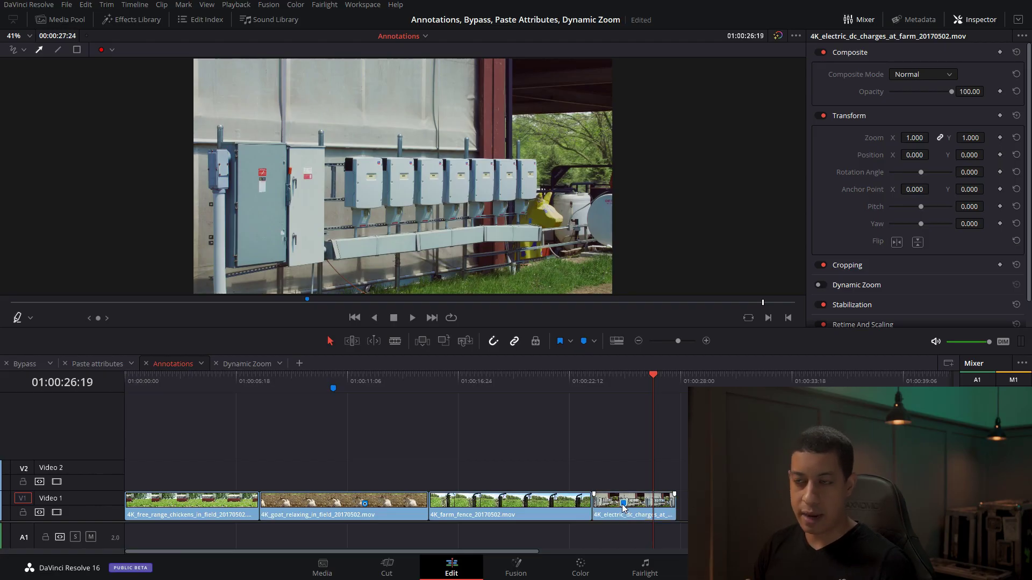
pyautogui.click(622, 377)
pyautogui.hotkey('ctrl', 'z')
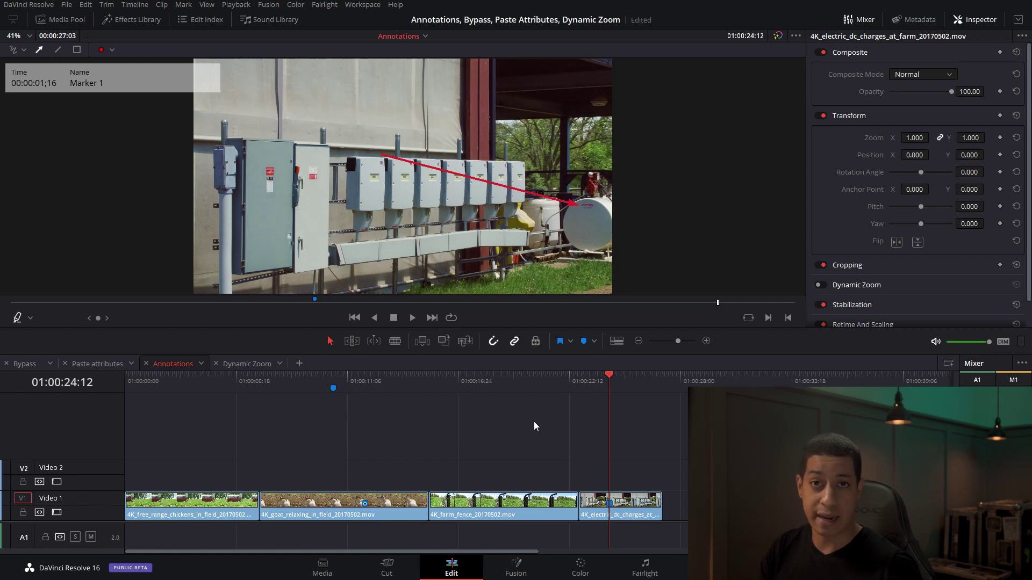
# Enable Dynamic Zoom on the husky image in the Dynamic Zoom timeline and play it from the start
pyautogui.click(254, 363)
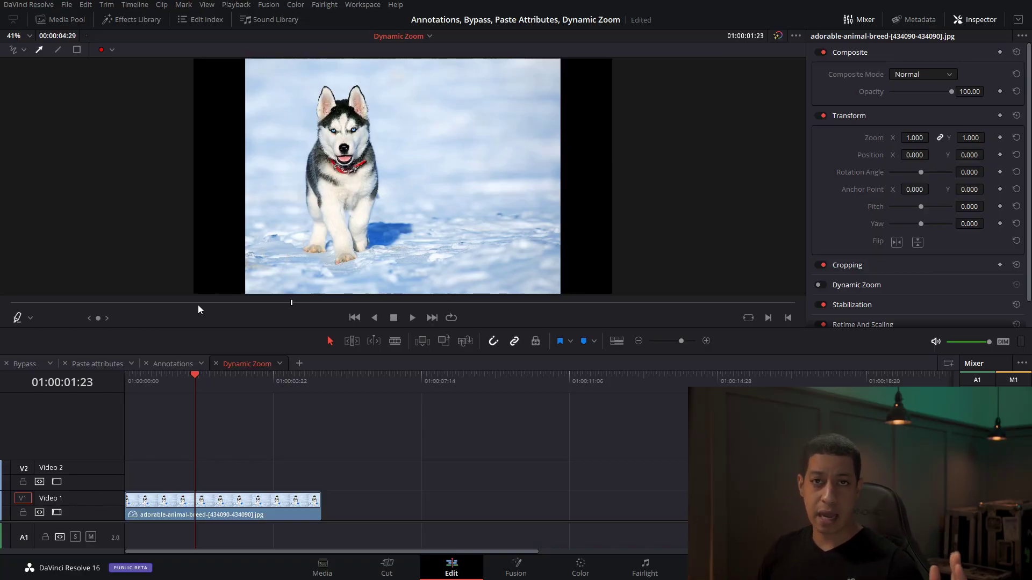
pyautogui.click(821, 285)
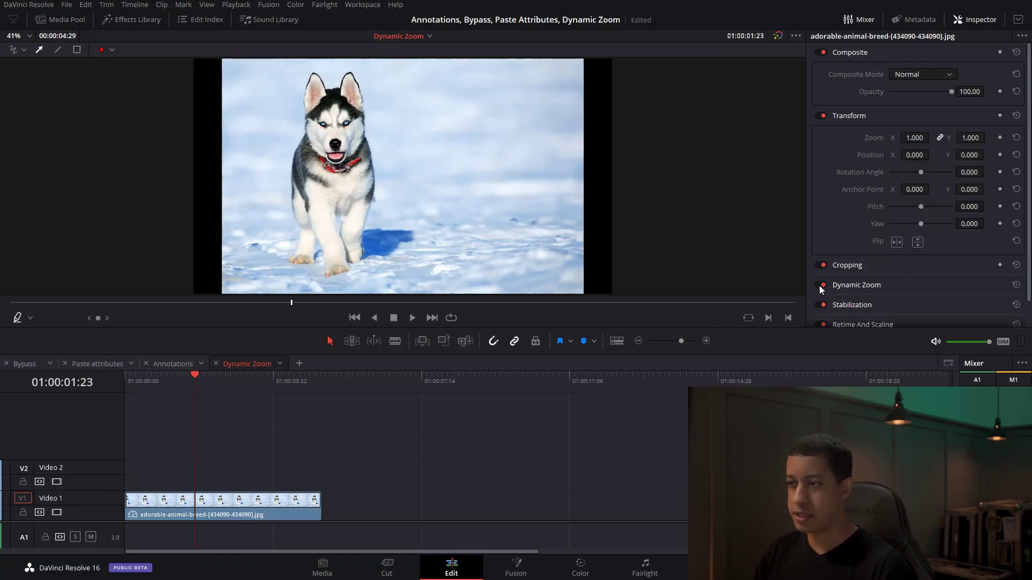
pyautogui.click(177, 378)
pyautogui.moveTo(136, 379); pyautogui.dragTo(86, 382)
pyautogui.press('space')
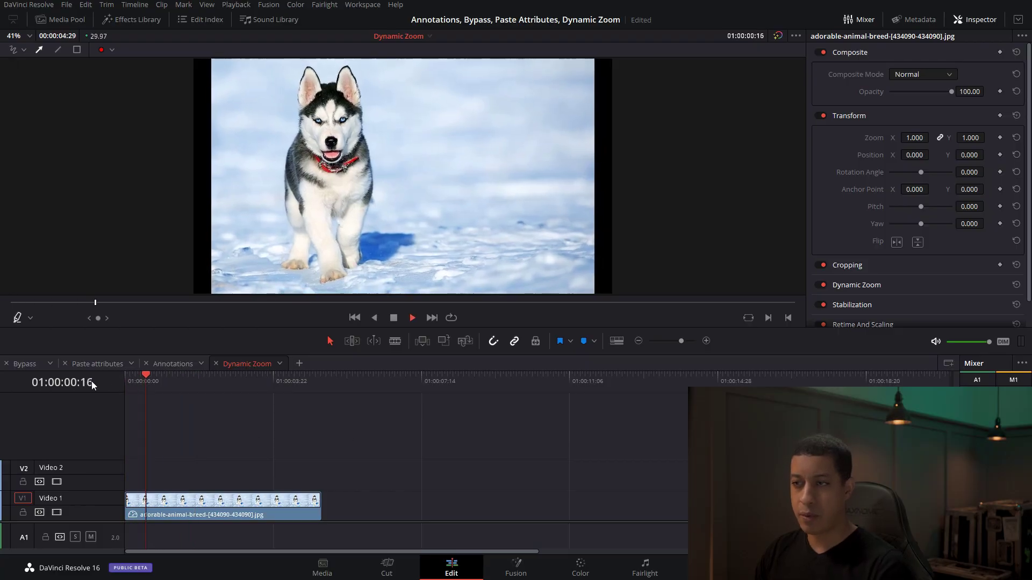
pyautogui.press('space')
# Swap the start and end of the husky clip's Dynamic Zoom and play it from the start
pyautogui.click(265, 502)
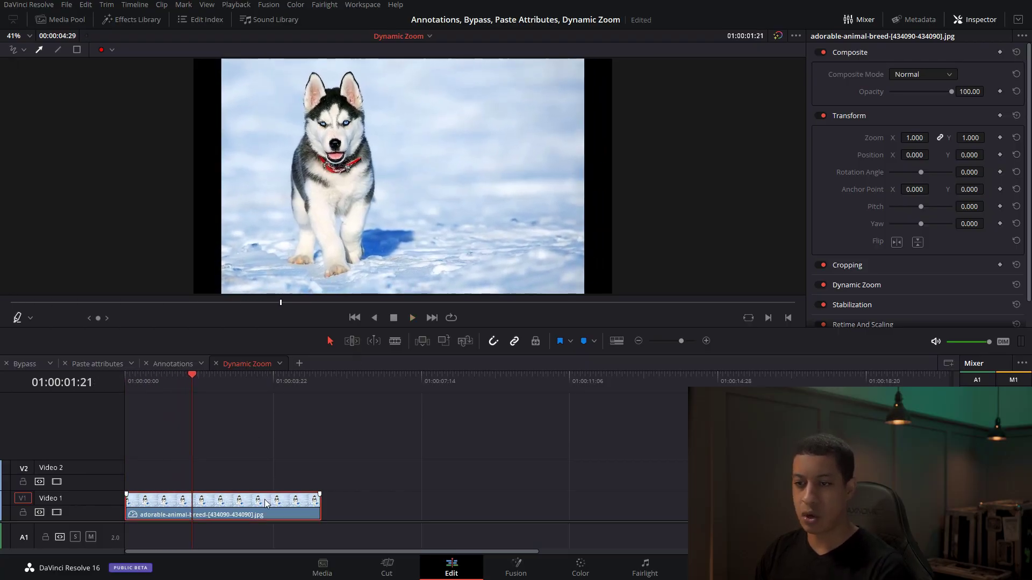
pyautogui.click(849, 285)
pyautogui.scroll(-2, 913, 269)
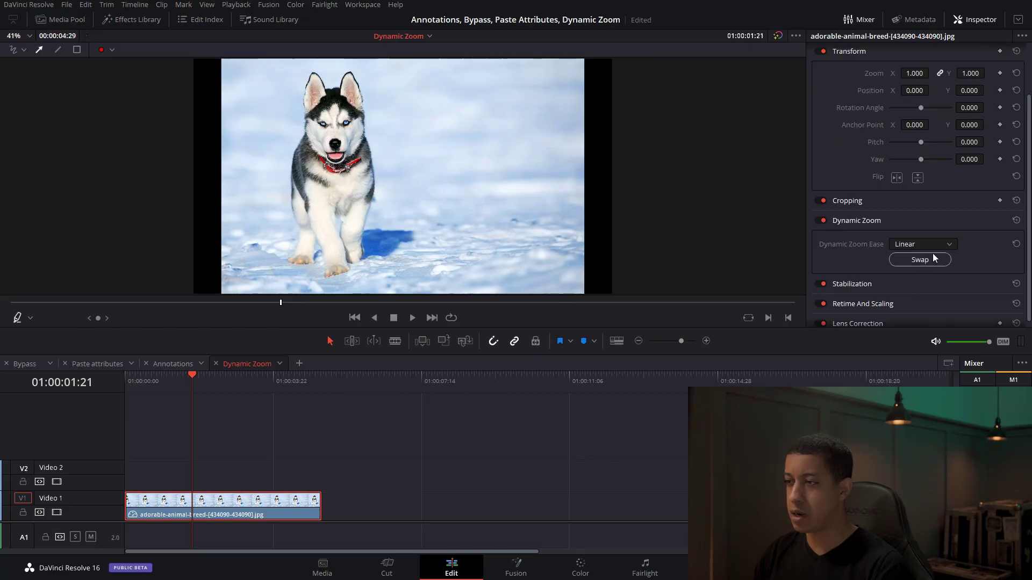
pyautogui.click(928, 260)
pyautogui.moveTo(184, 383); pyautogui.dragTo(80, 385)
pyautogui.press('space')
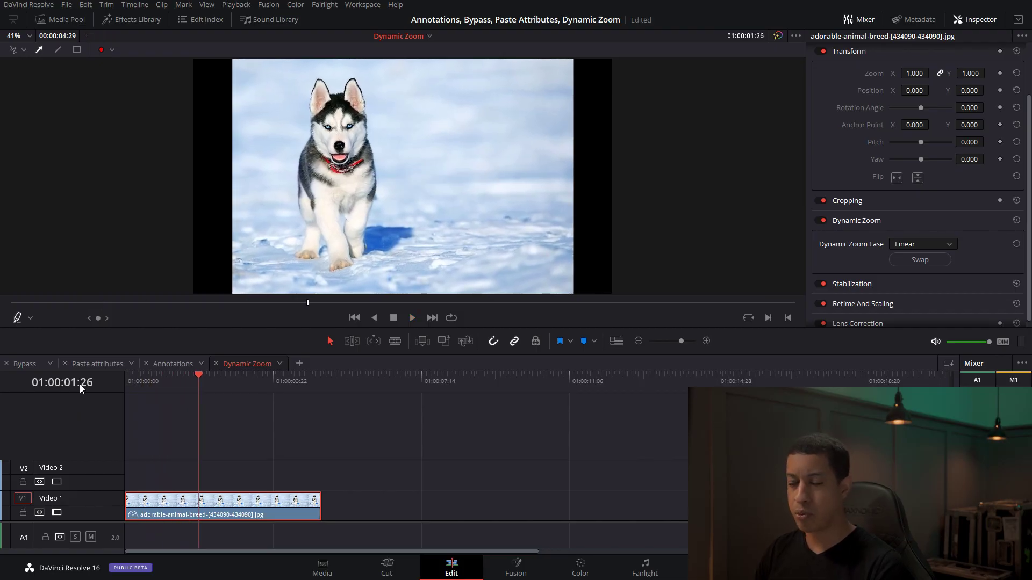
# Split the husky clip on Video 1 at 01:00:01:26
pyautogui.moveTo(189, 389); pyautogui.dragTo(216, 388)
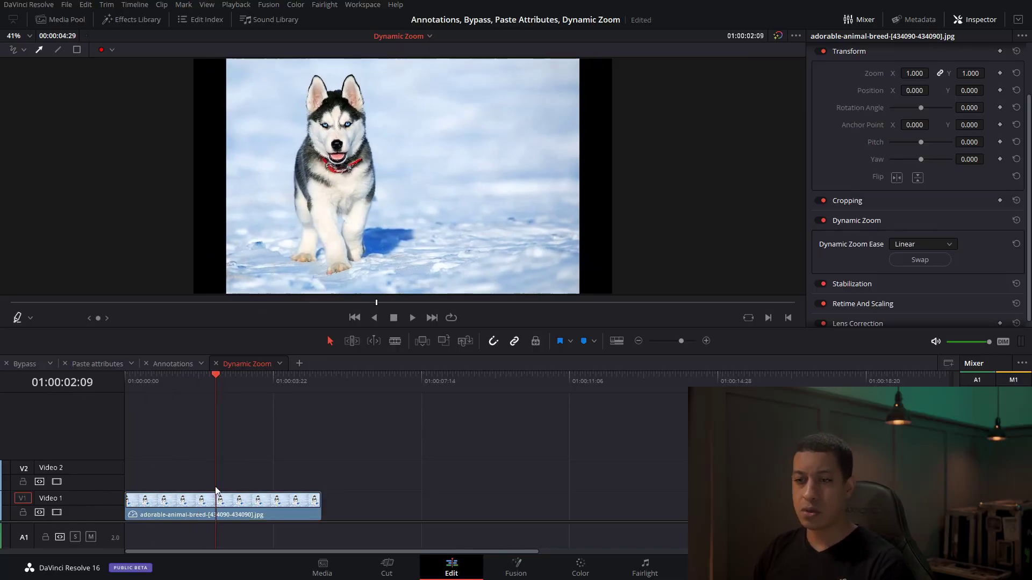
pyautogui.click(183, 386)
pyautogui.click(216, 507)
pyautogui.click(197, 386)
pyautogui.hotkey('ctrl', 'b')
pyautogui.click(240, 457)
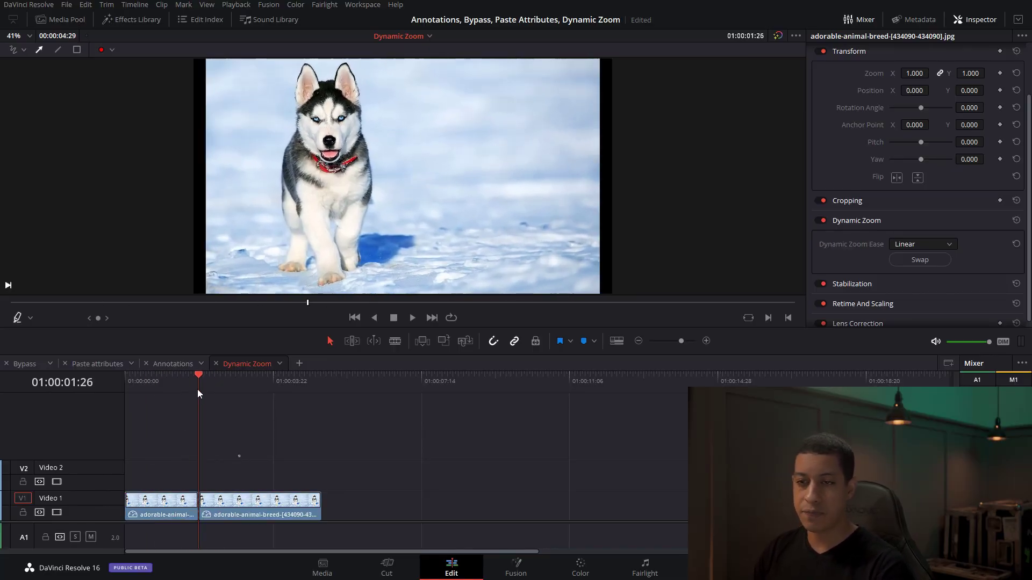
# Play the two husky clip pieces across the cut to compare their zooms, and undo the split
pyautogui.click(170, 386)
pyautogui.click(158, 386)
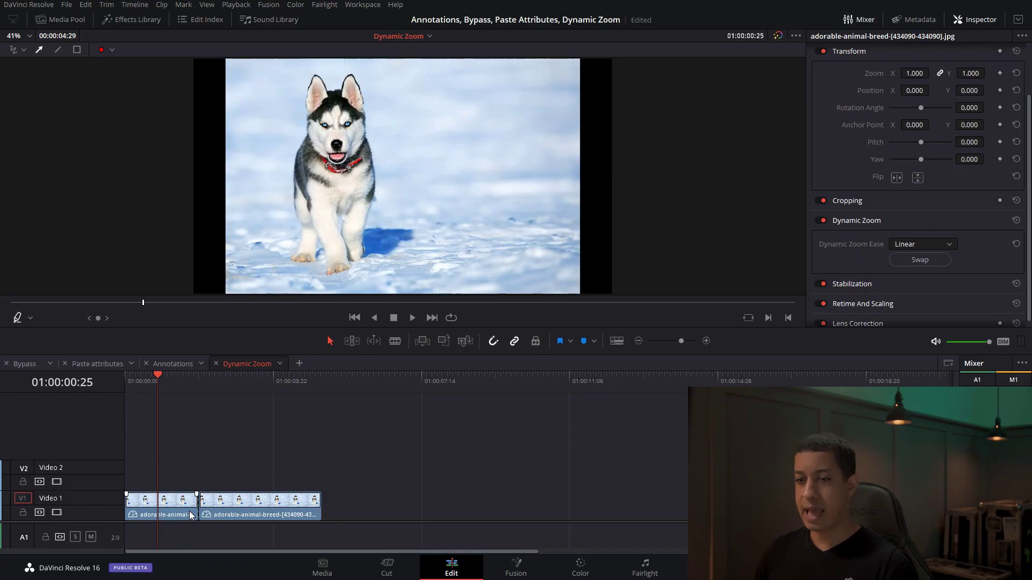
pyautogui.click(144, 382)
pyautogui.press('space')
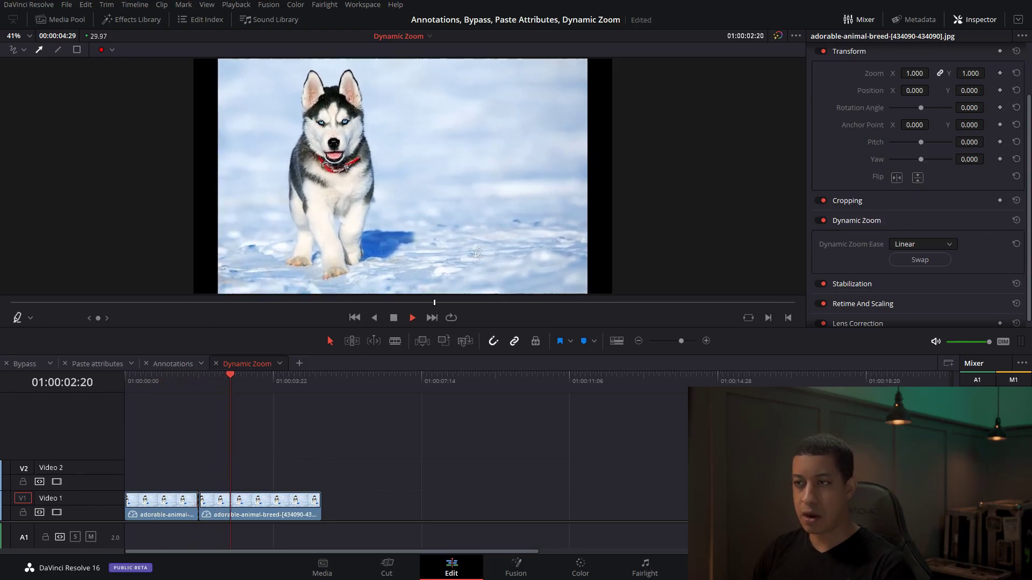
pyautogui.press('space')
pyautogui.click(281, 508)
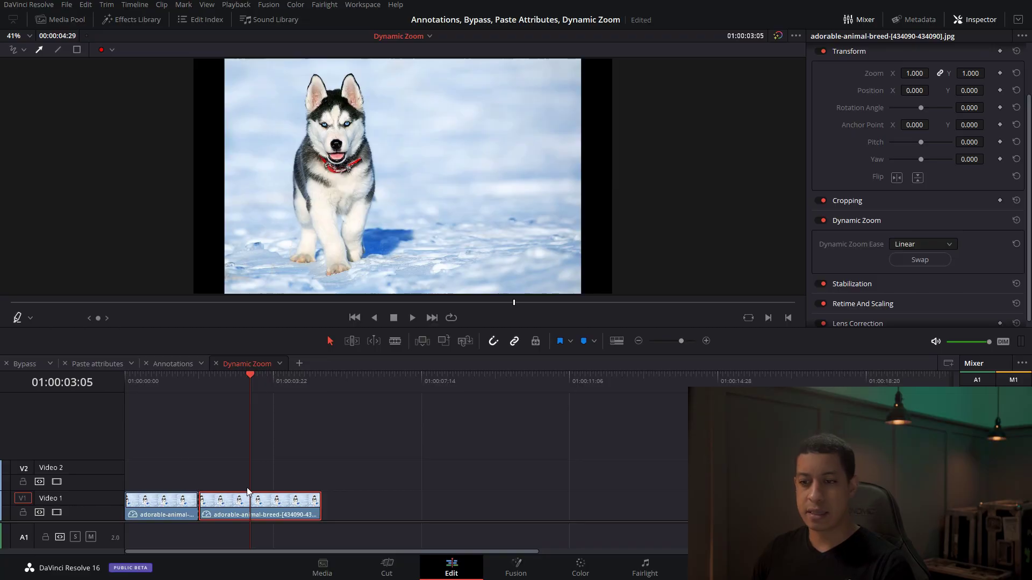
pyautogui.hotkey('ctrl', 'z')
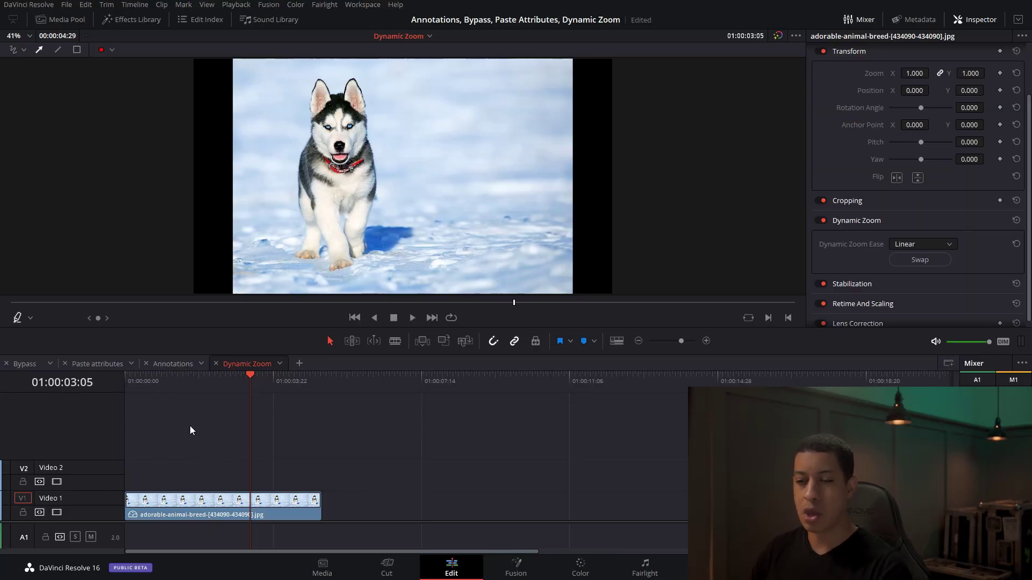
# Play the rejoined husky clip from the start to review its uninterrupted zoom
pyautogui.press('Home')
pyautogui.press('space')
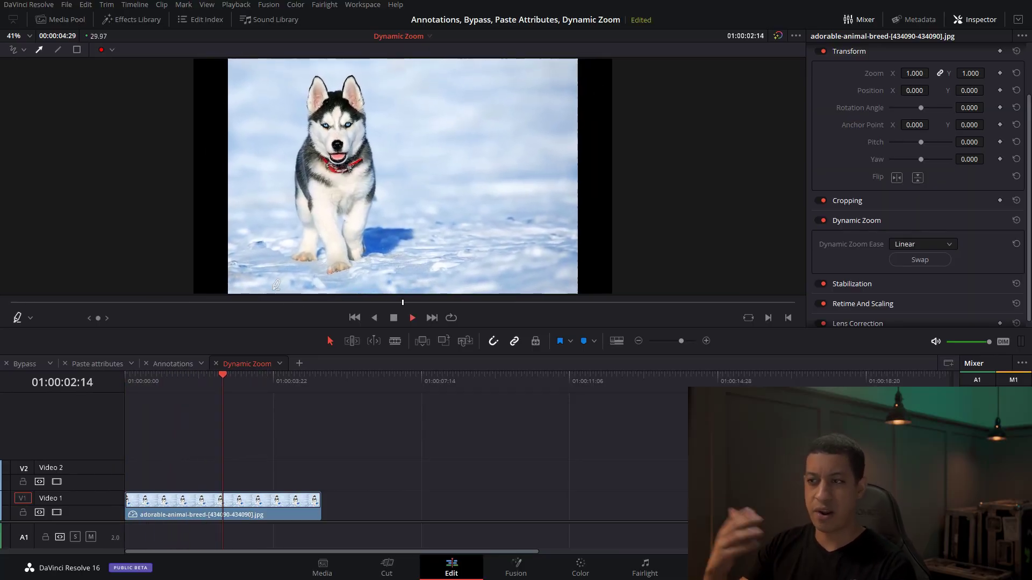
pyautogui.press('space')
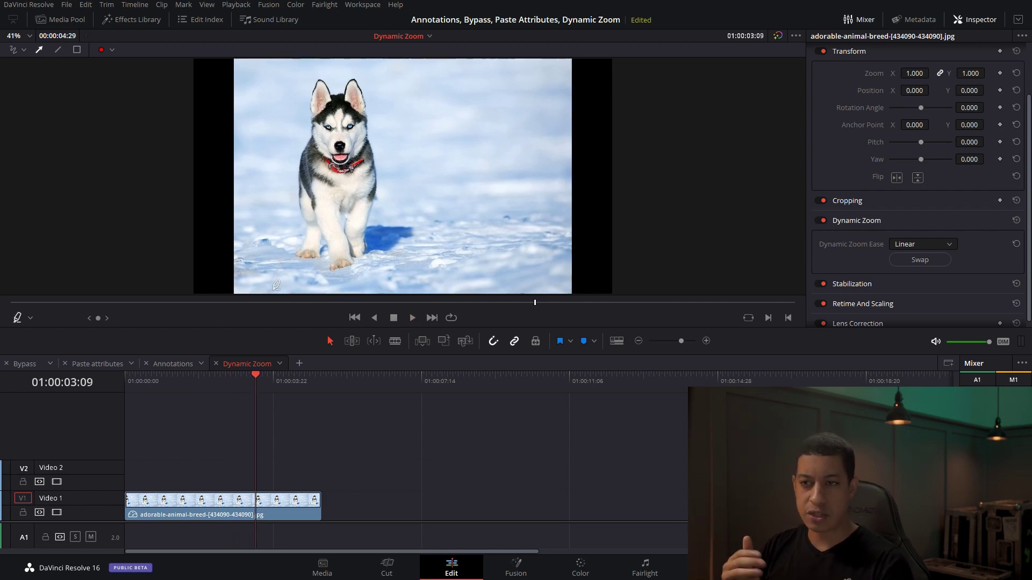
# Show the Dynamic Zoom overlay in the viewer, and shrink and move the green start frame over the husky's head and chest
pyautogui.click(30, 318)
pyautogui.click(56, 362)
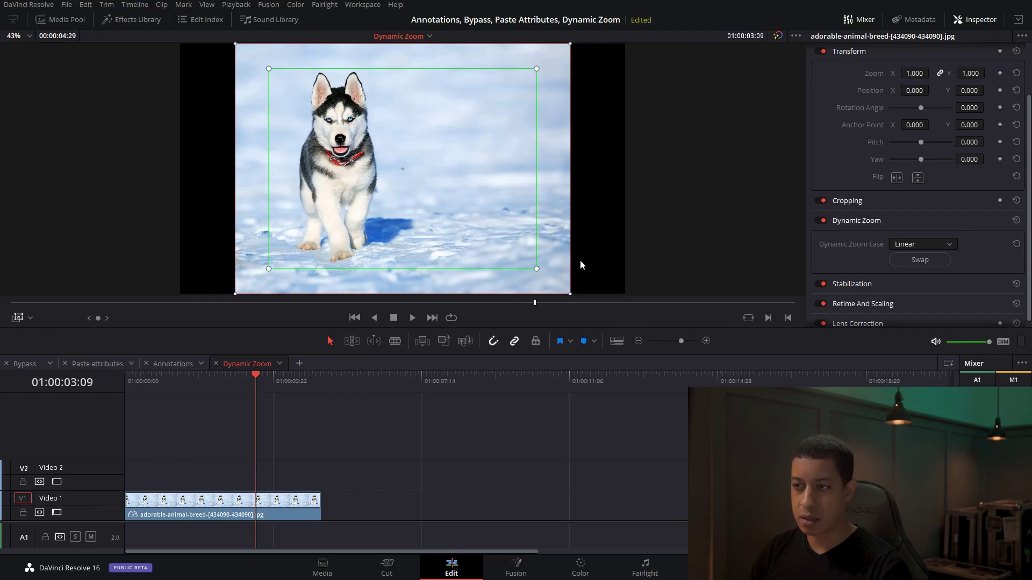
pyautogui.scroll(-2, 553, 241)
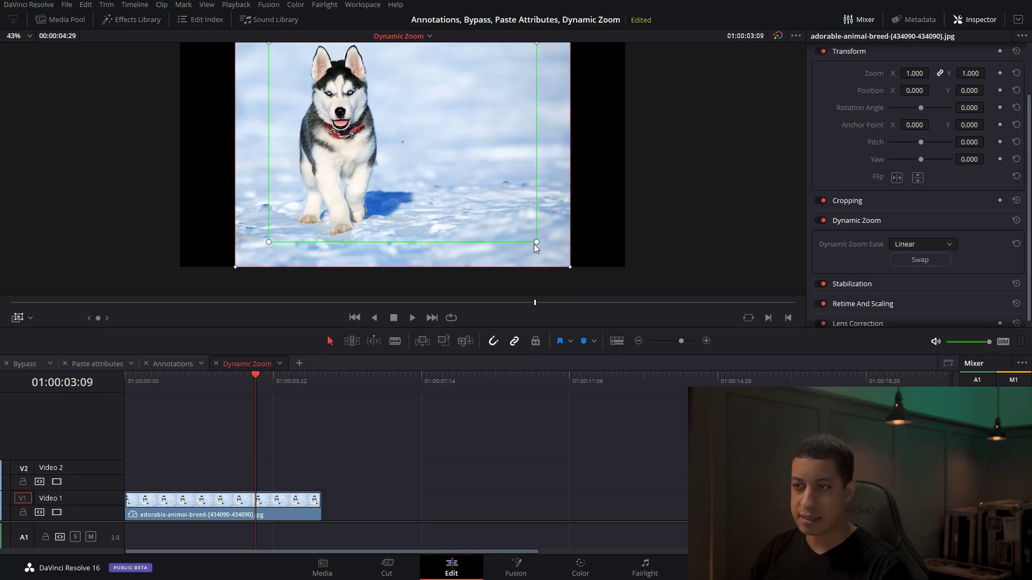
pyautogui.moveTo(537, 243); pyautogui.dragTo(459, 184)
pyautogui.moveTo(401, 142); pyautogui.dragTo(355, 139)
# Play the husky clip from the start to review the zoom with the repositioned start frame
pyautogui.click(127, 382)
pyautogui.press('space')
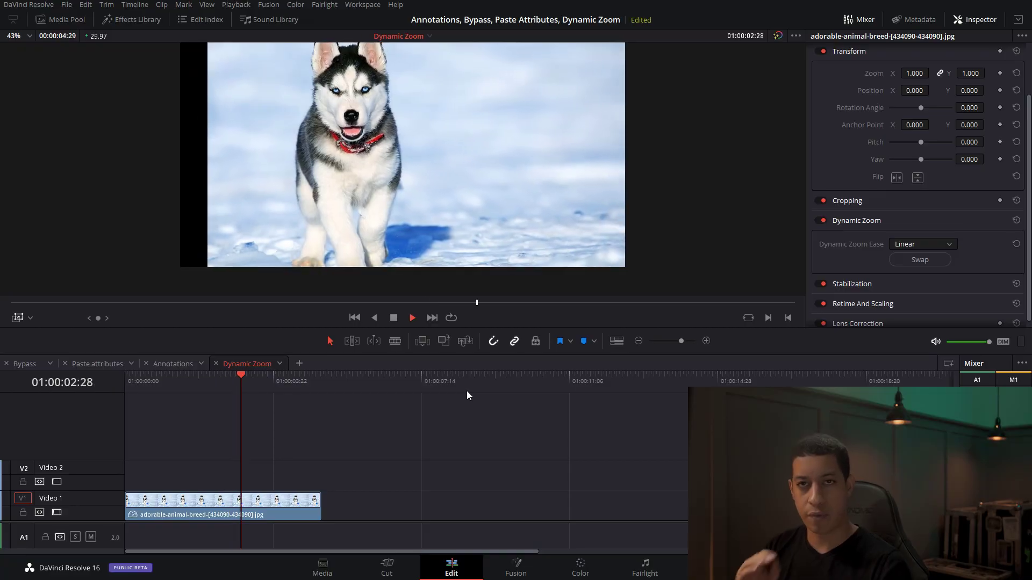
pyautogui.press('space')
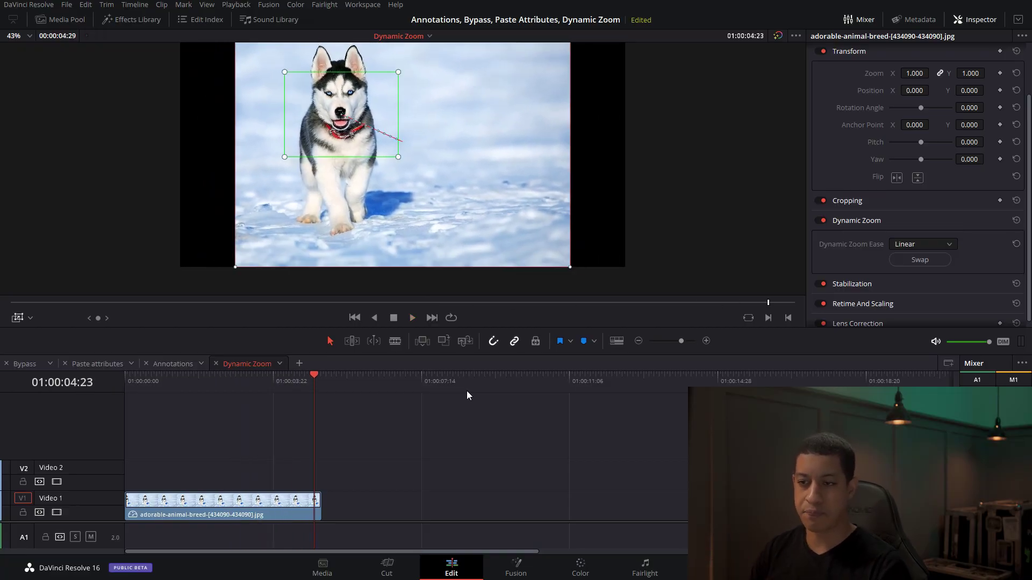
# Swap the husky clip's Dynamic Zoom start and end frames and play the result from the beginning
pyautogui.moveTo(231, 388); pyautogui.dragTo(189, 388)
pyautogui.click(228, 505)
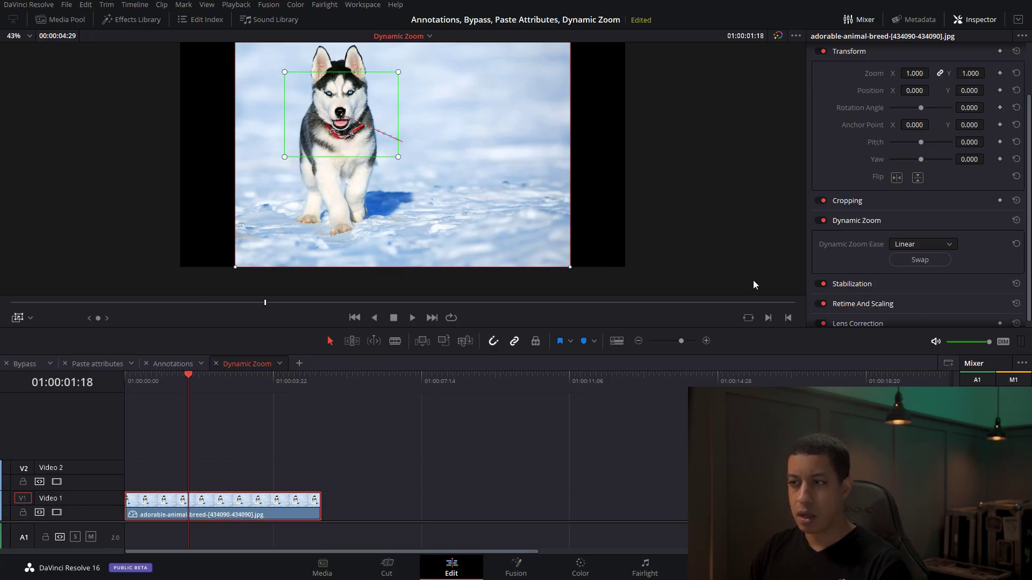
pyautogui.press('Home')
pyautogui.press('space')
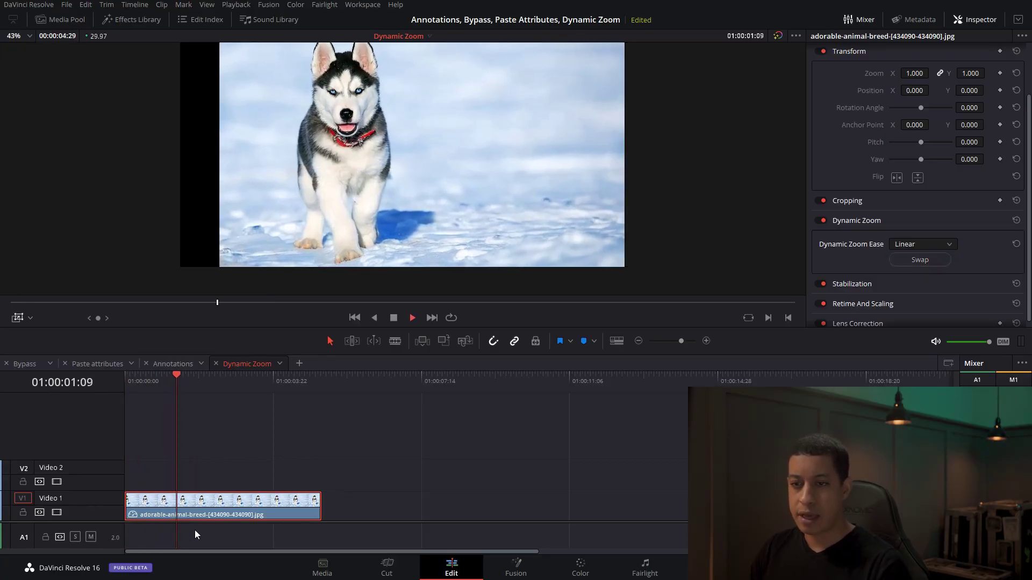
pyautogui.press('space')
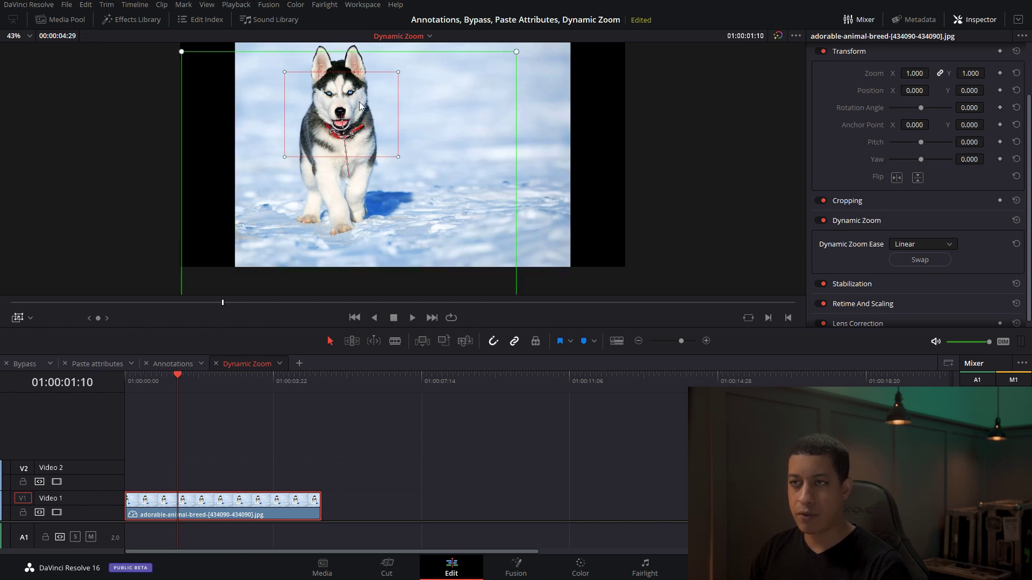
# Shrink the red Dynamic Zoom end frame and place it tightly over the husky's face
pyautogui.moveTo(398, 156)
pyautogui.mouseDown()
pyautogui.moveTo(413, 161)
pyautogui.moveTo(394, 149)
pyautogui.mouseUp()
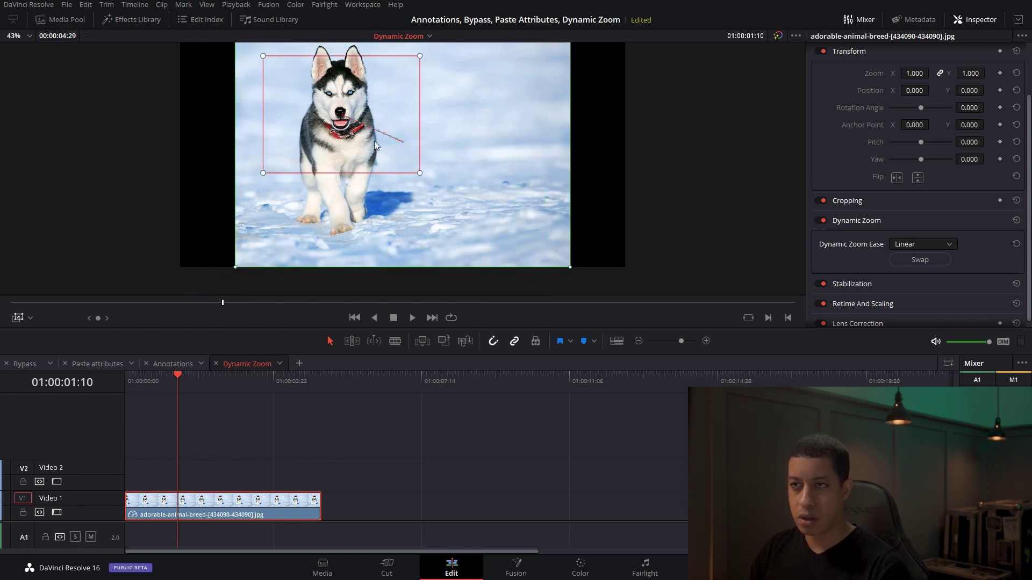
pyautogui.moveTo(344, 118); pyautogui.dragTo(480, 191)
pyautogui.moveTo(562, 262); pyautogui.dragTo(500, 209)
pyautogui.moveTo(462, 180); pyautogui.dragTo(344, 96)
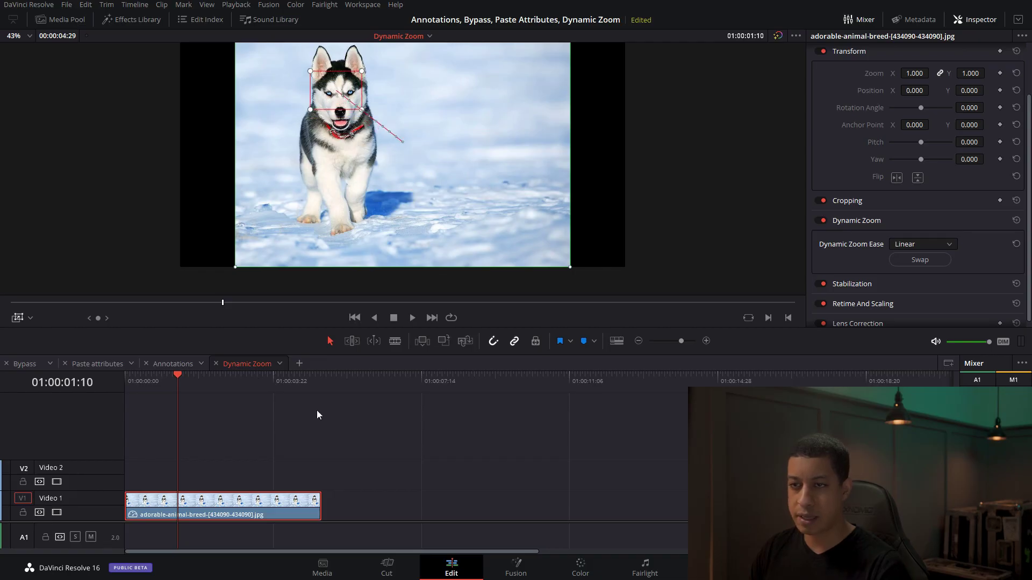
# Play the husky clip from start to end to review the tight zoom onto the face
pyautogui.press('Home')
pyautogui.press('space')
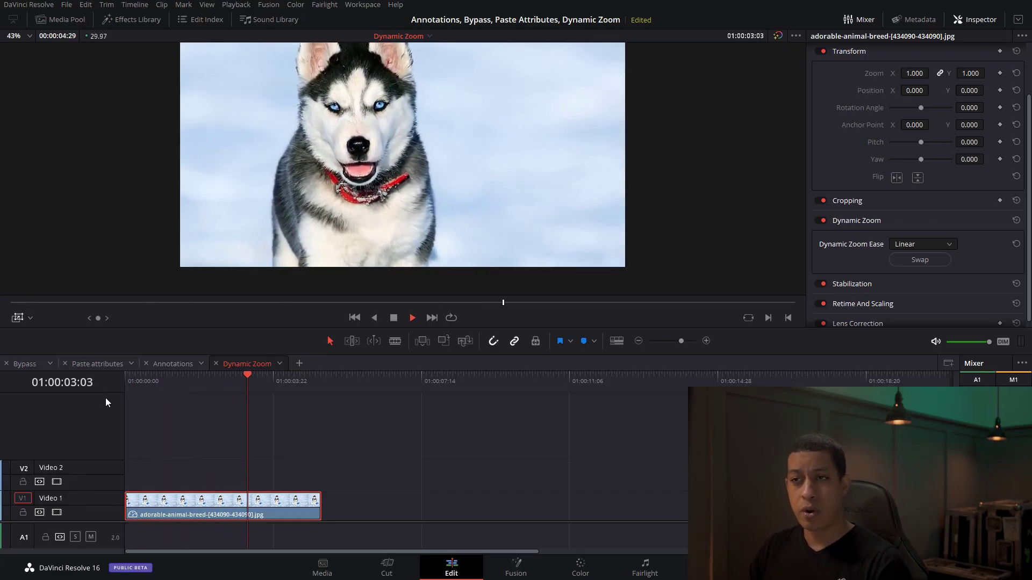
pyautogui.press('space')
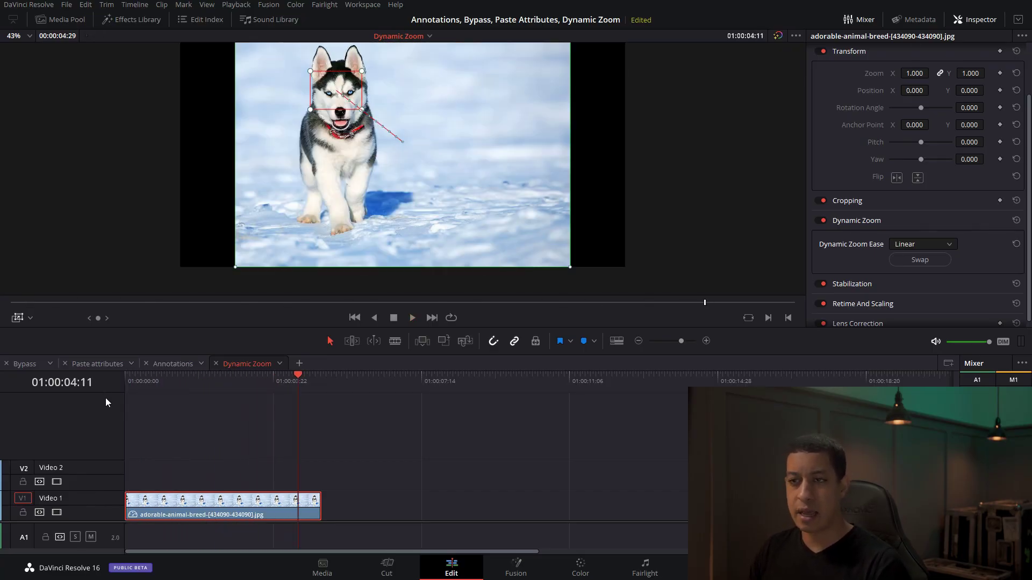
pyautogui.press('space')
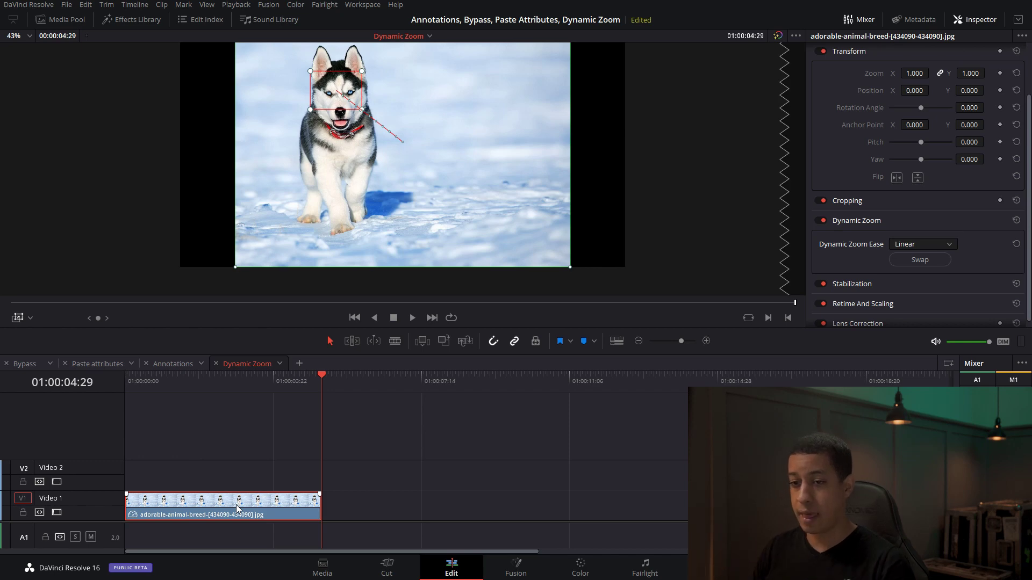
# Split the husky clip at 01:00:02:14 and inspect the Dynamic Zoom frames on each of the two pieces
pyautogui.click(223, 384)
pyautogui.hotkey('ctrl', 'b')
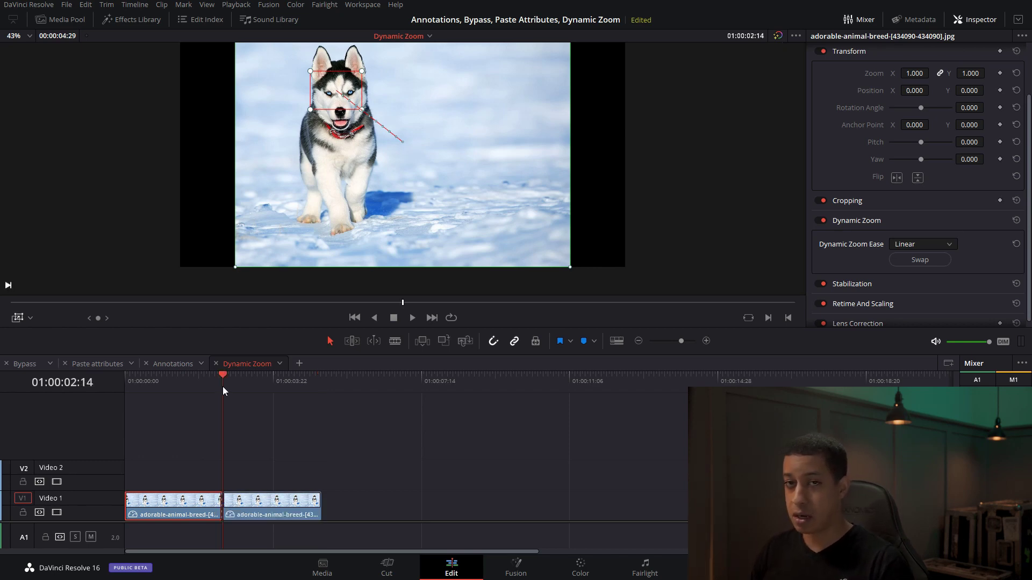
pyautogui.moveTo(220, 388); pyautogui.dragTo(169, 400)
pyautogui.click(266, 382)
pyautogui.click(286, 508)
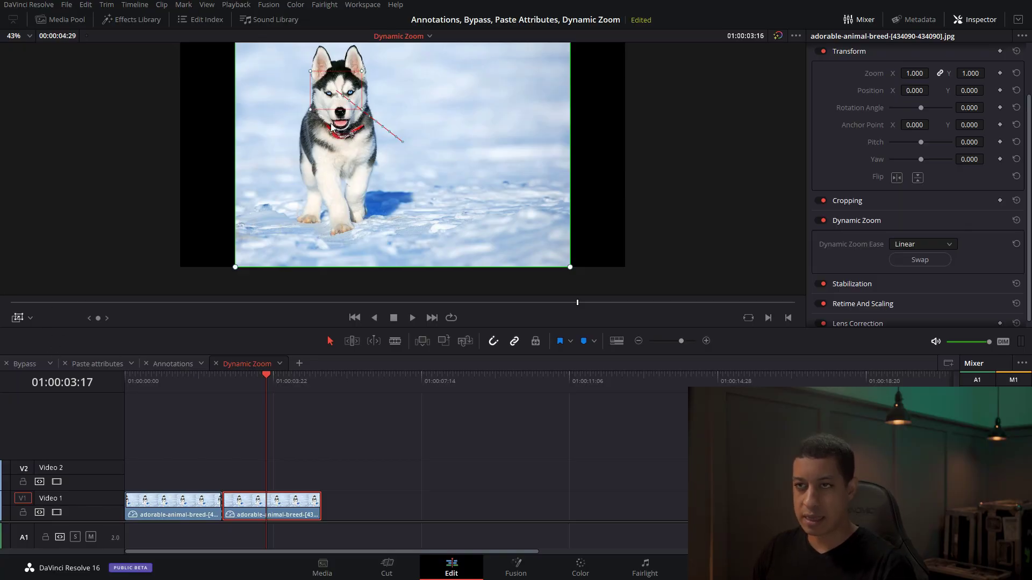
pyautogui.click(164, 382)
pyautogui.click(178, 509)
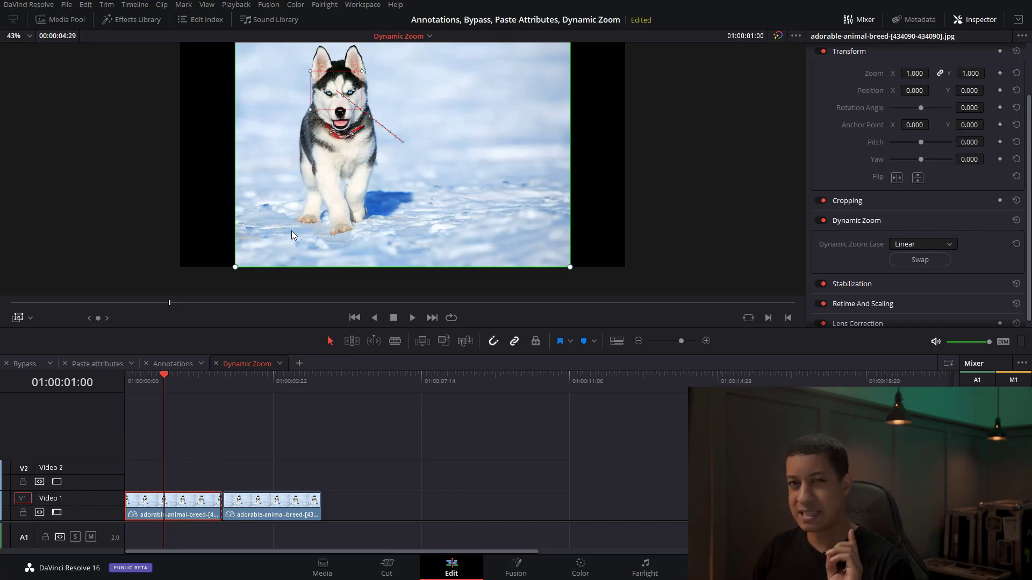
# Play the split husky clip from the start across the cut, and undo the split
pyautogui.moveTo(161, 382); pyautogui.dragTo(110, 381)
pyautogui.press('space')
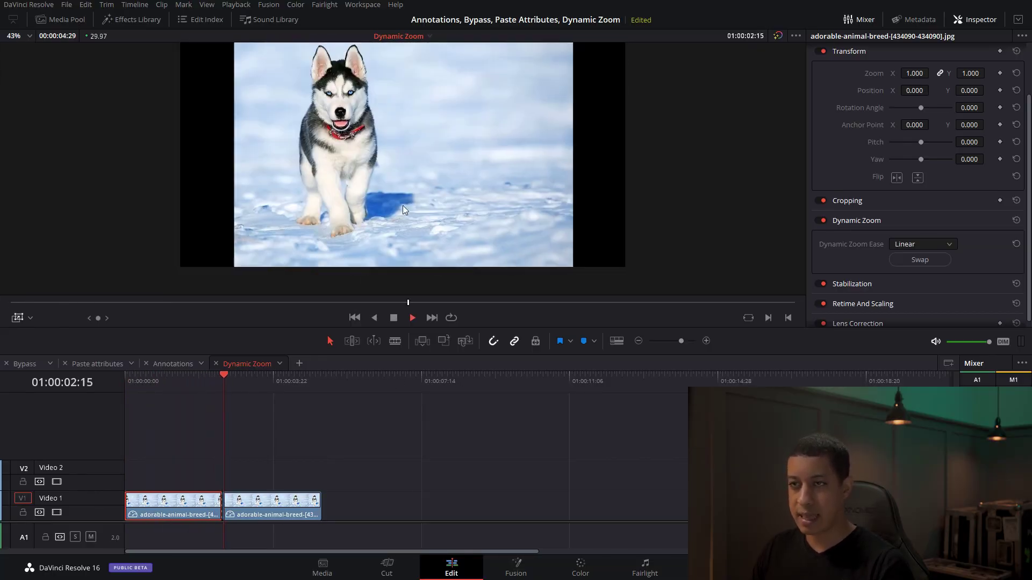
pyautogui.press('space')
pyautogui.hotkey('ctrl', 'z')
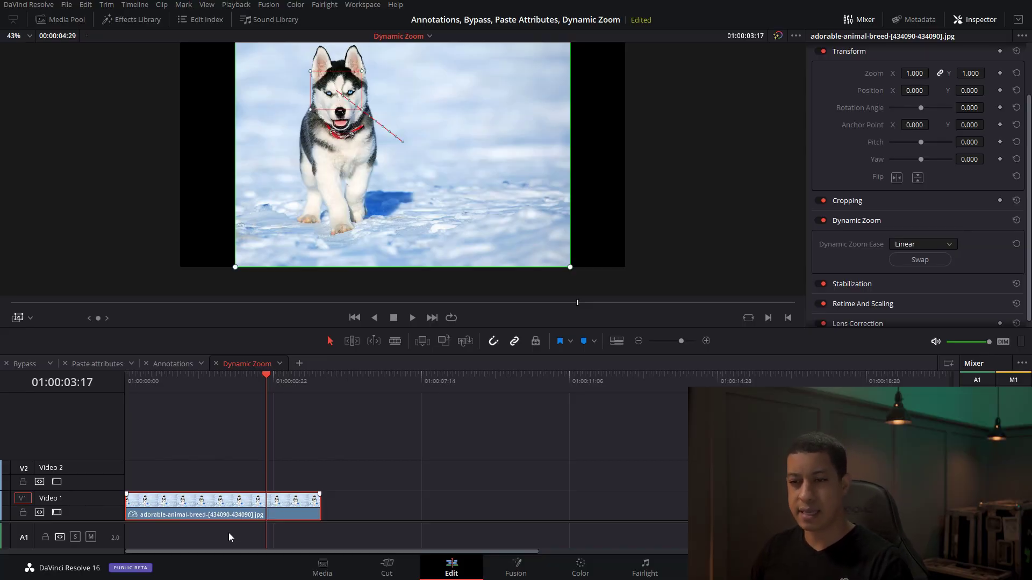
# Turn the husky clip into a compound clip and select it with the playhead at 01:00:02:09
pyautogui.rightClick(228, 508)
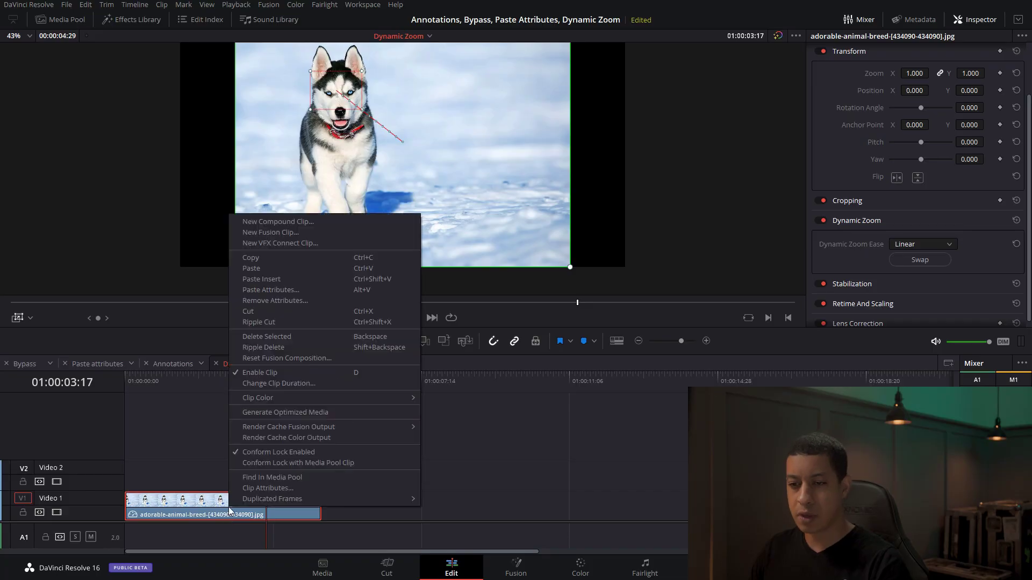
pyautogui.click(315, 231)
pyautogui.click(594, 312)
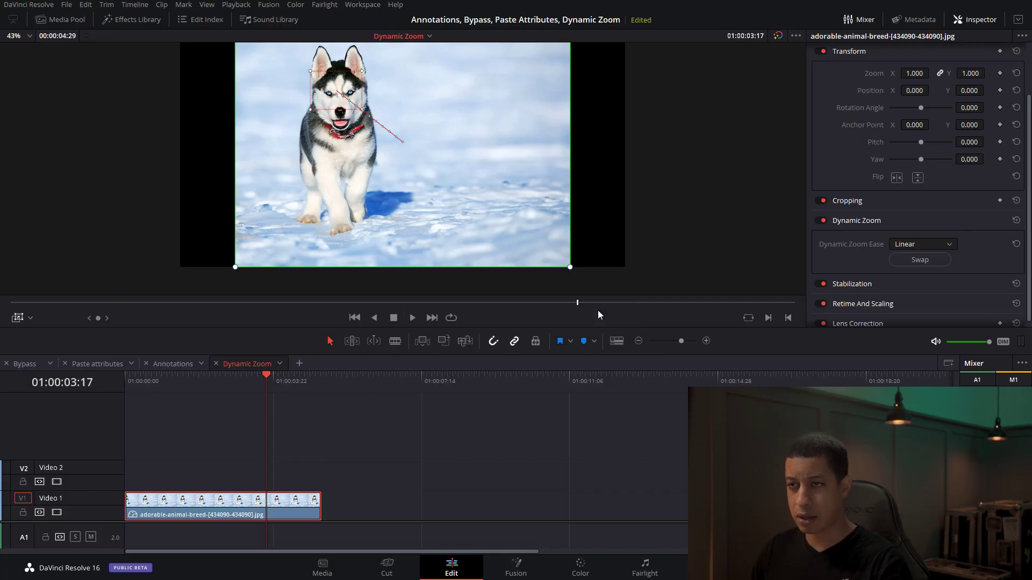
pyautogui.moveTo(267, 399); pyautogui.dragTo(216, 384)
pyautogui.click(279, 512)
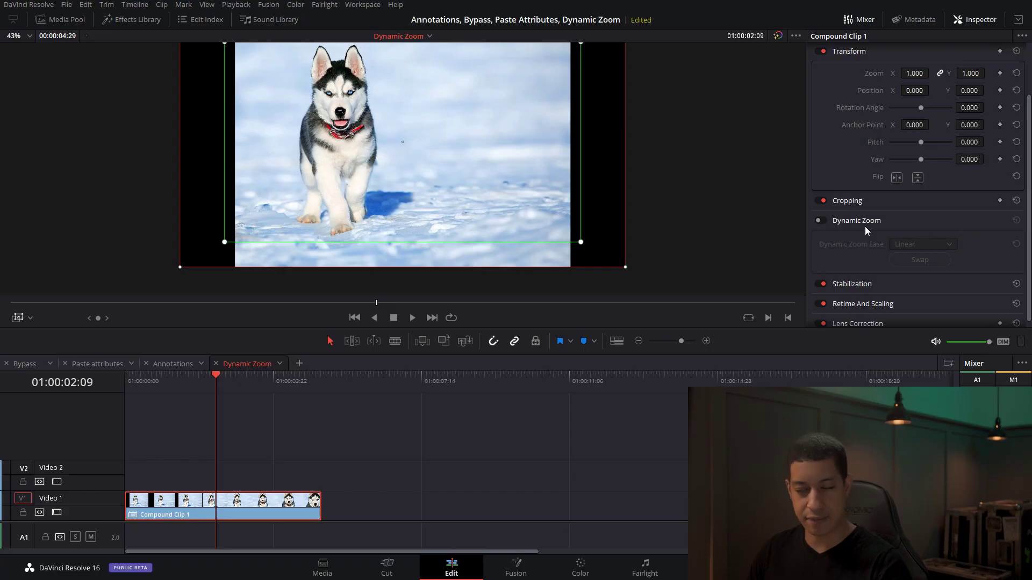
# Open the compound clip to check the husky image's Dynamic Zoom inside it, and return to the Dynamic Zoom timeline
pyautogui.rightClick(248, 518)
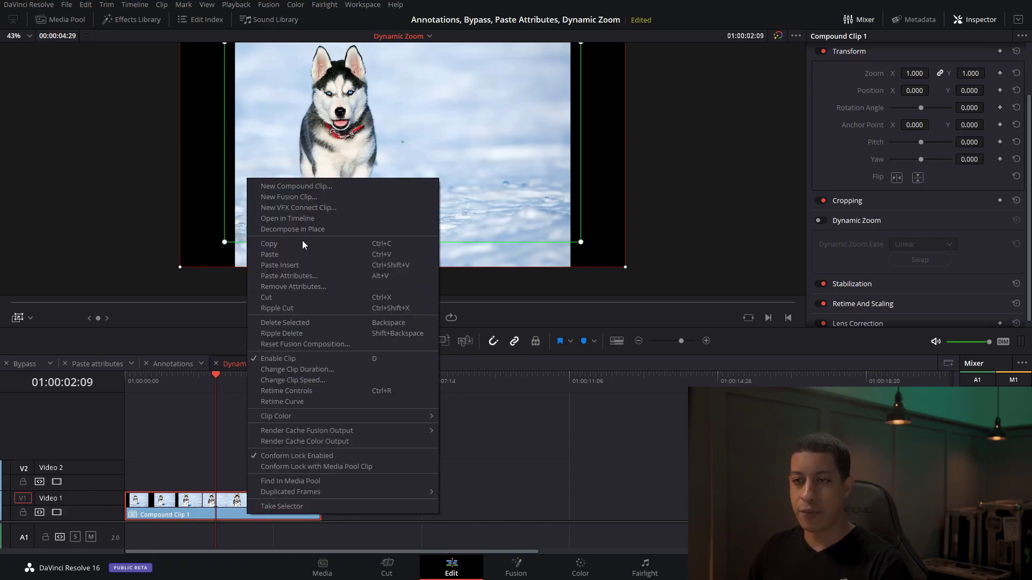
pyautogui.press('Escape')
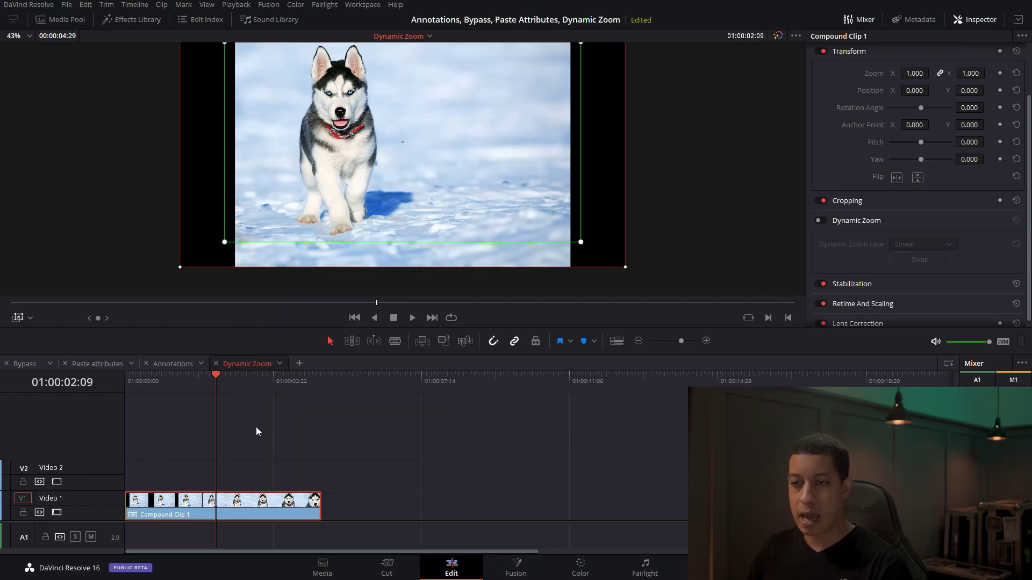
pyautogui.doubleClick(269, 508)
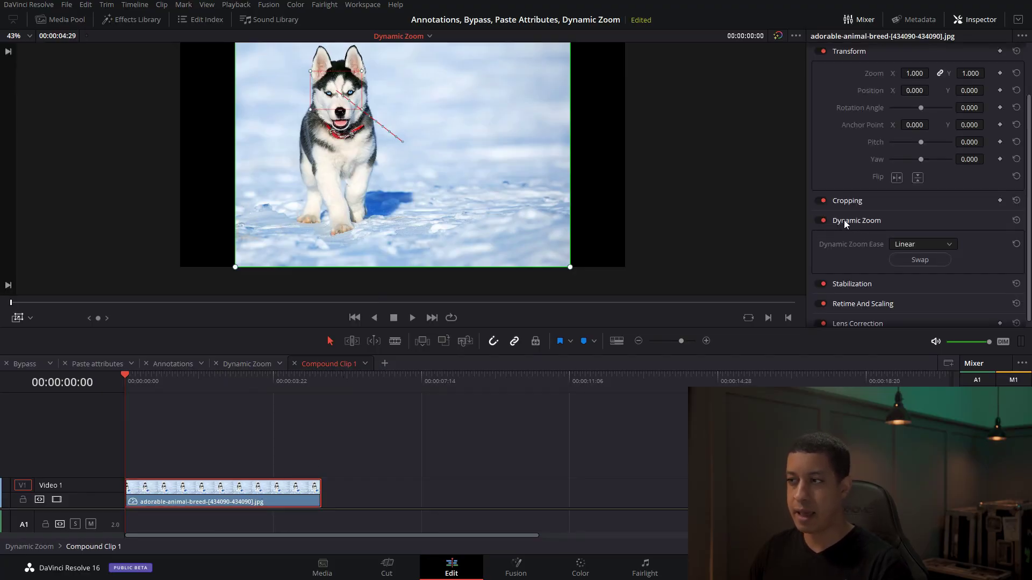
pyautogui.click(254, 366)
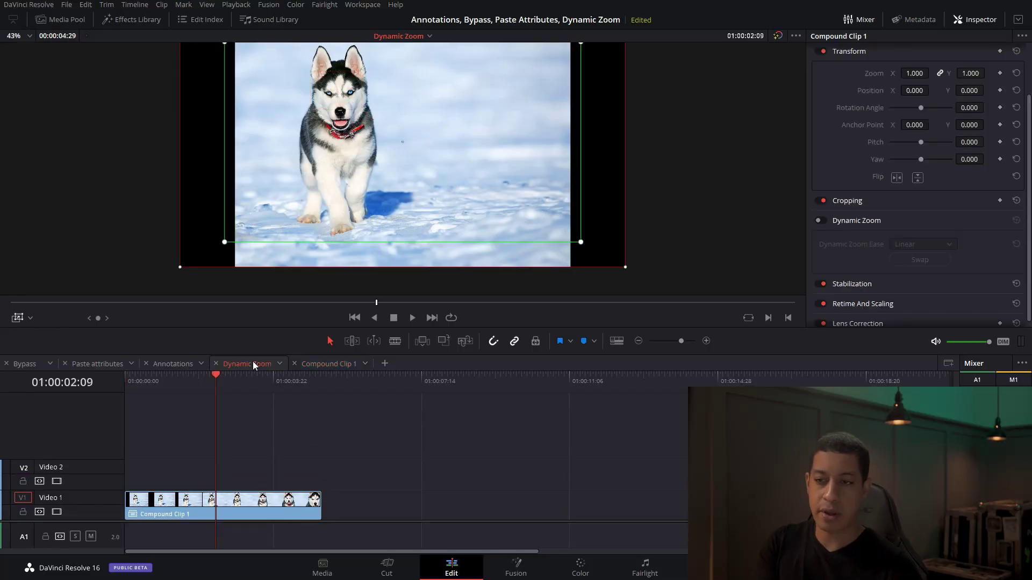
# Split the compound clip at 01:00:02:09 and play both pieces with the second one moved away to leave a gap
pyautogui.hotkey('ctrl', 'b')
pyautogui.moveTo(248, 505); pyautogui.dragTo(375, 506)
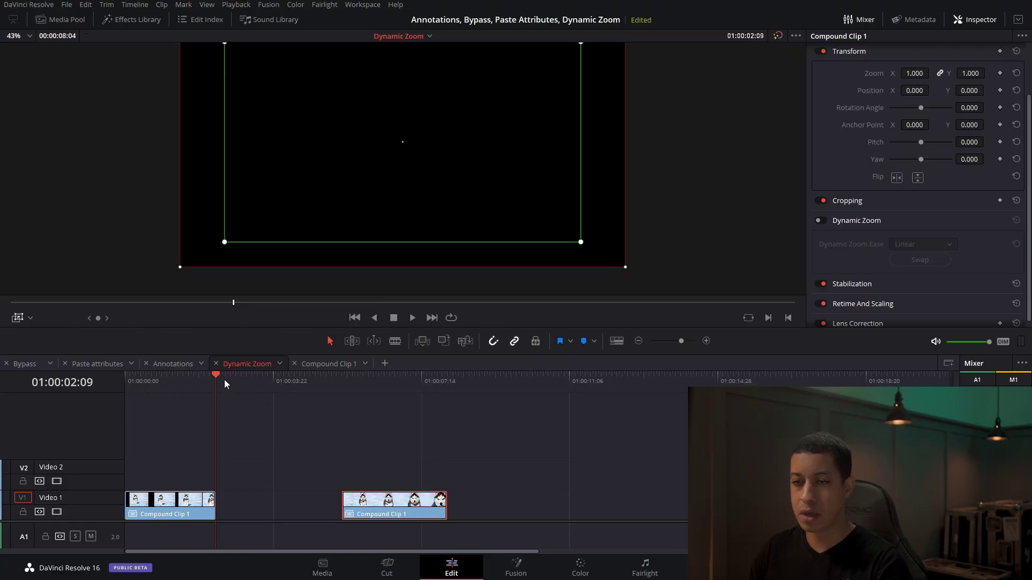
pyautogui.click(143, 383)
pyautogui.press('space')
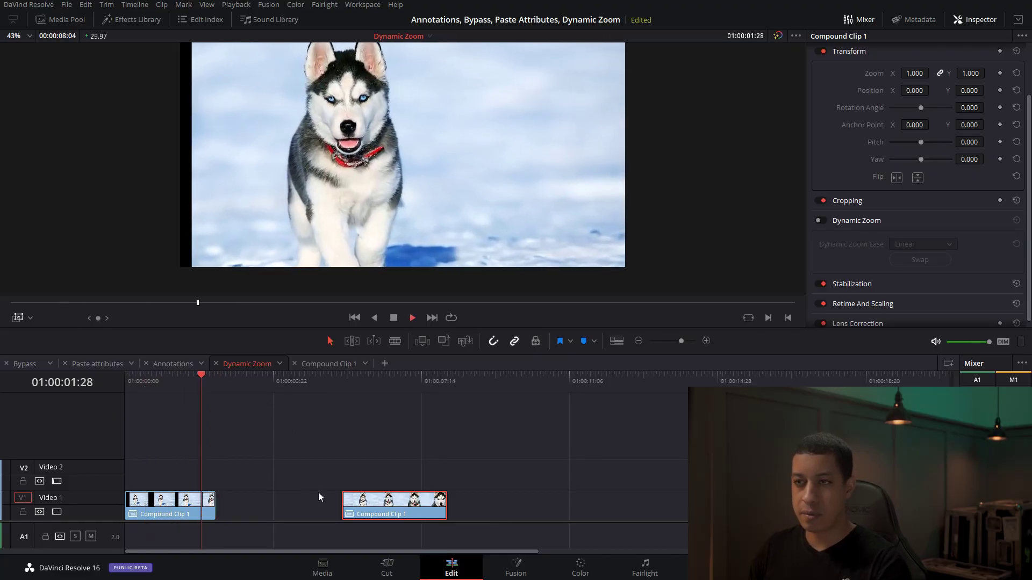
pyautogui.click(346, 409)
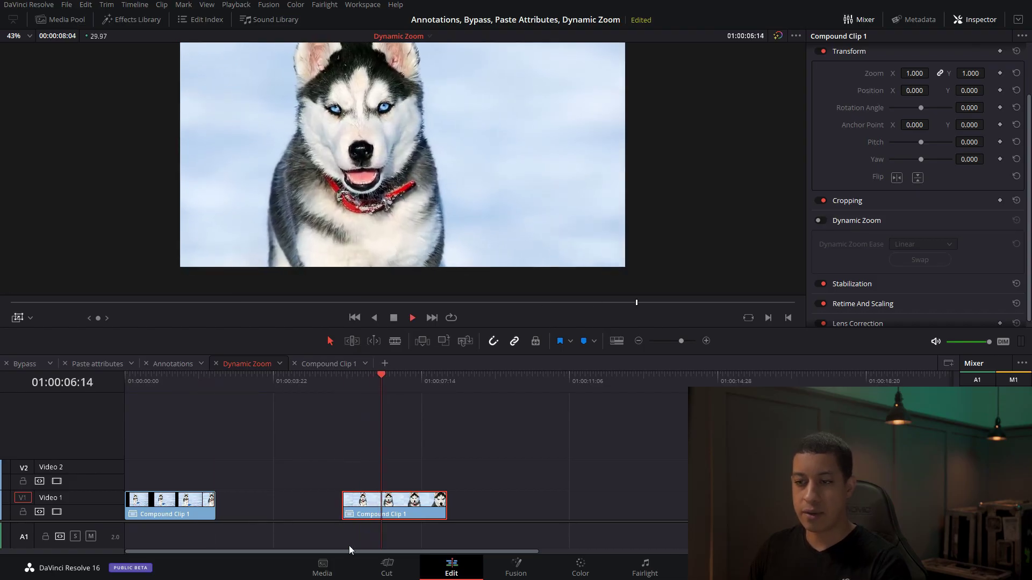
pyautogui.press('space')
# Move the second compound clip piece back against the first and place the playhead at 01:00:03:05
pyautogui.moveTo(369, 515); pyautogui.dragTo(266, 513)
pyautogui.click(286, 461)
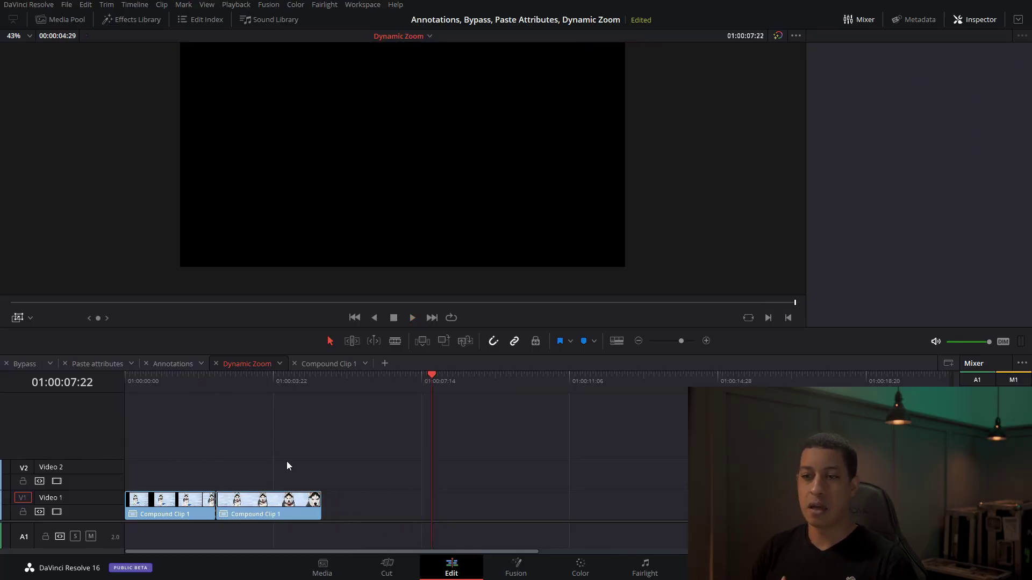
pyautogui.click(250, 385)
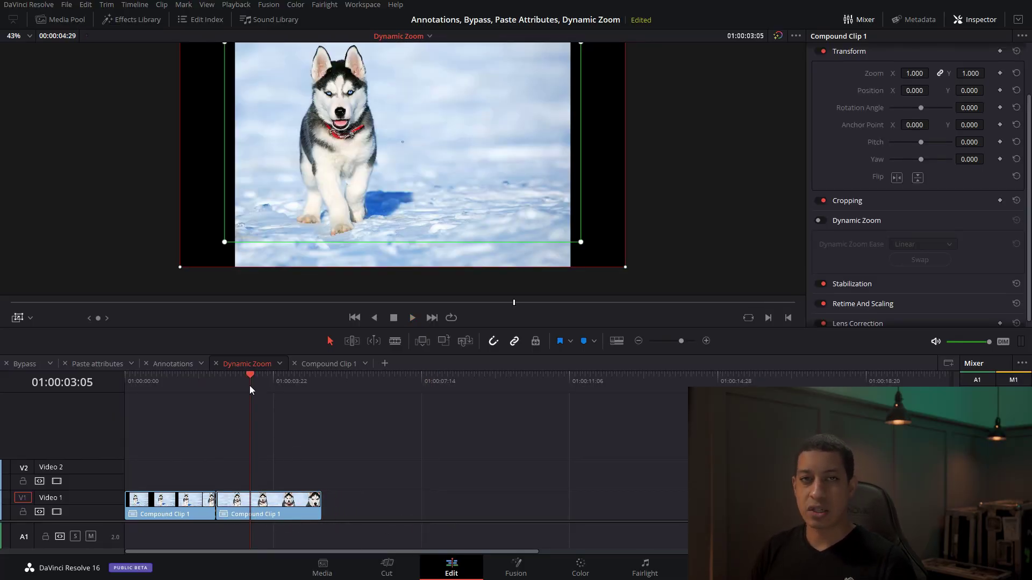